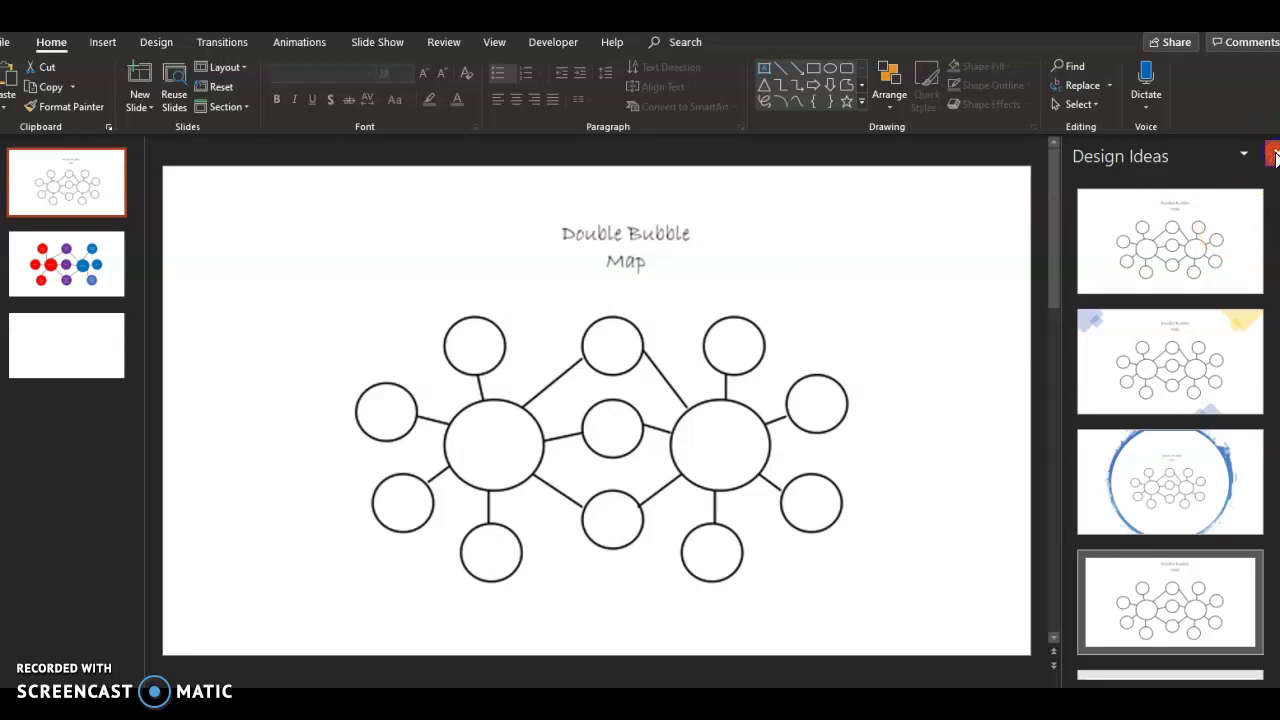
Step: Close the Design Ideas pane so the Double Bubble Map template slide is fully visible
{"action": "left_click", "coordinate": [1273, 155]}
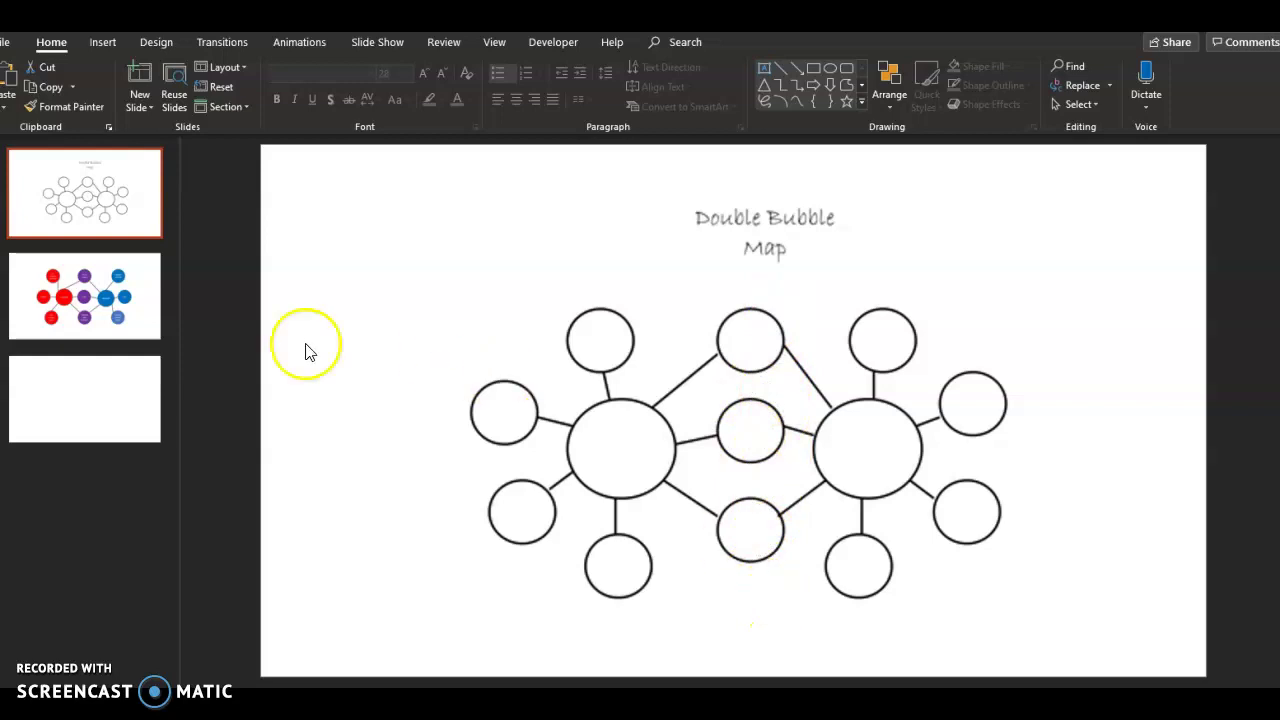
Step: Show the second slide, the coloured Football and Baseball bubble map example
{"action": "left_click", "coordinate": [118, 302]}
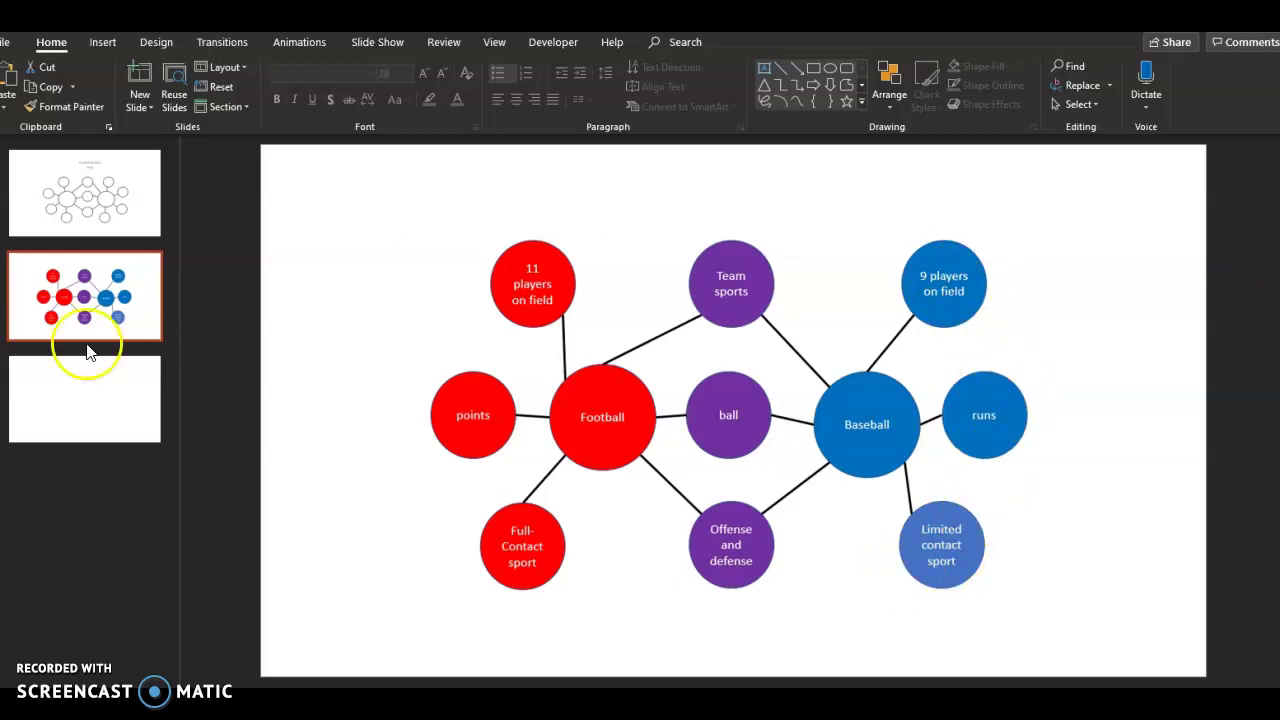
Step: Open the blank third slide, glancing through the Insert and Design tabs before returning to Home
{"action": "left_click", "coordinate": [64, 418]}
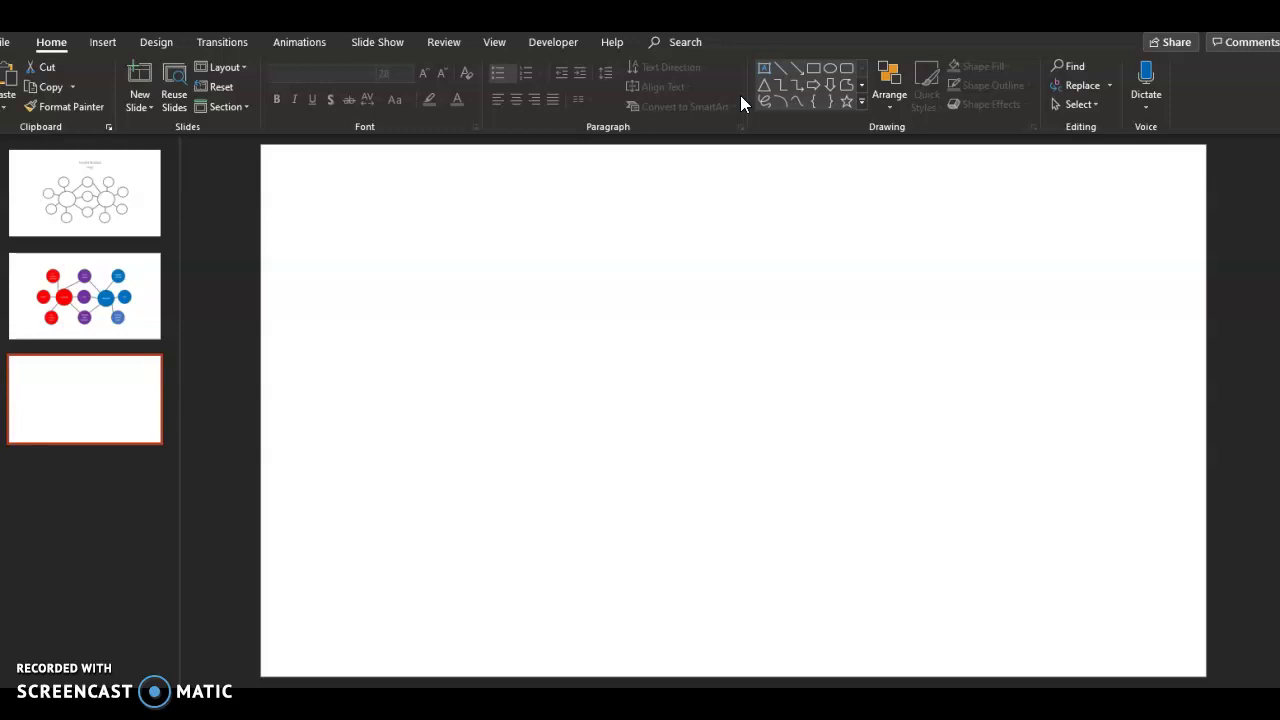
{"action": "left_click", "coordinate": [100, 44]}
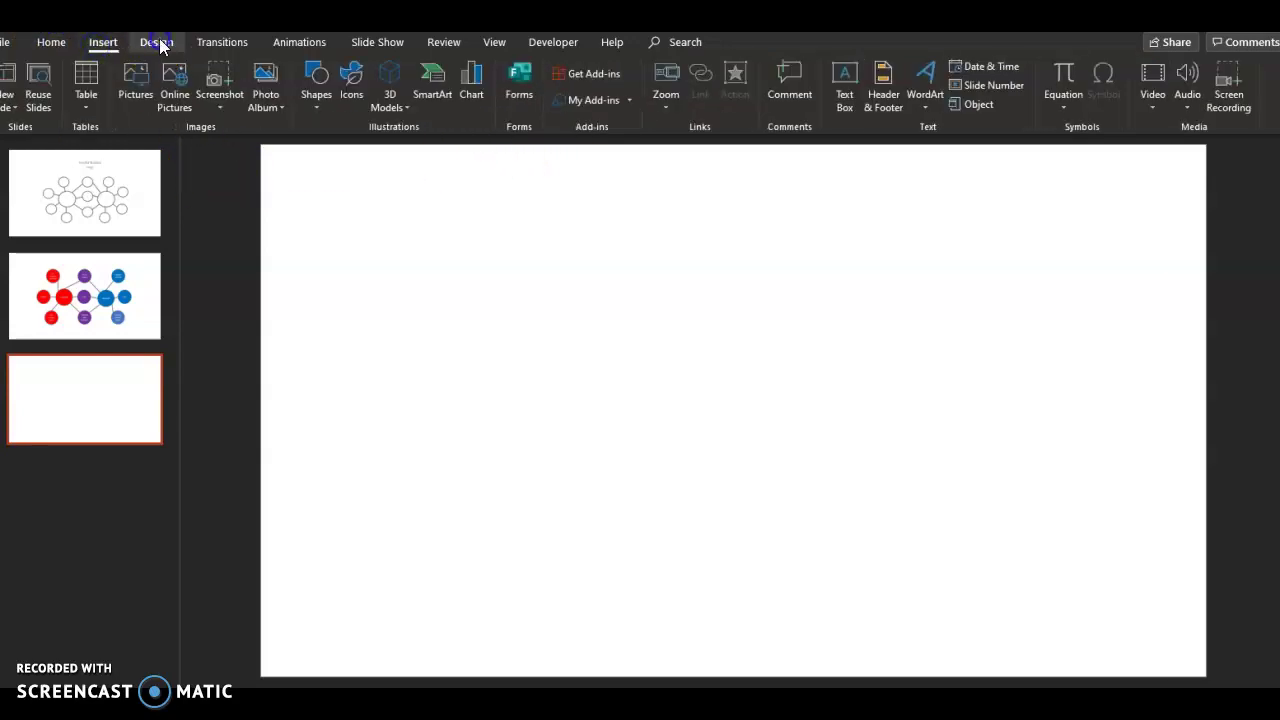
{"action": "left_click", "coordinate": [156, 42]}
{"action": "left_click", "coordinate": [51, 42]}
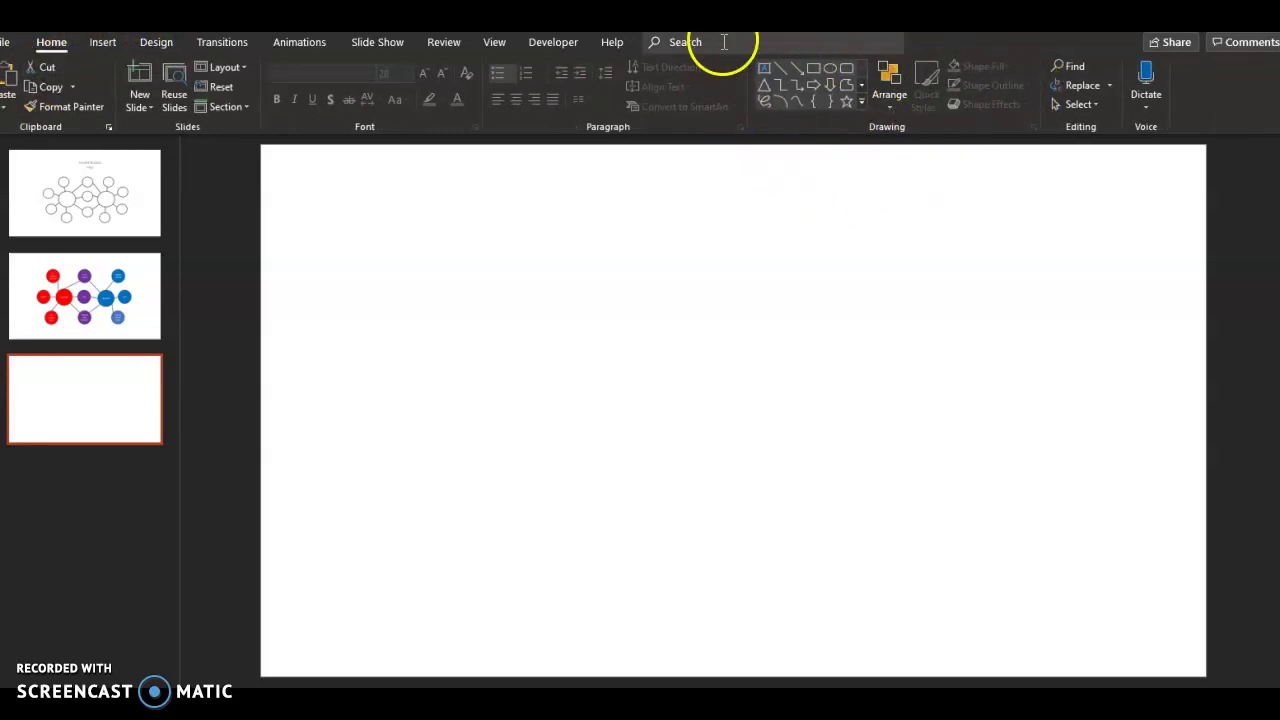
Step: Draw a blue circle left of centre and place a copy to its right at the same height
{"action": "left_click", "coordinate": [830, 68]}
{"action": "mouse_move", "coordinate": [478, 317]}
{"action": "left_mouse_down"}
{"action": "mouse_move", "coordinate": [543, 417]}
{"action": "mouse_move", "coordinate": [649, 443]}
{"action": "mouse_move", "coordinate": [657, 501]}
{"action": "mouse_move", "coordinate": [613, 450]}
{"action": "left_mouse_up"}
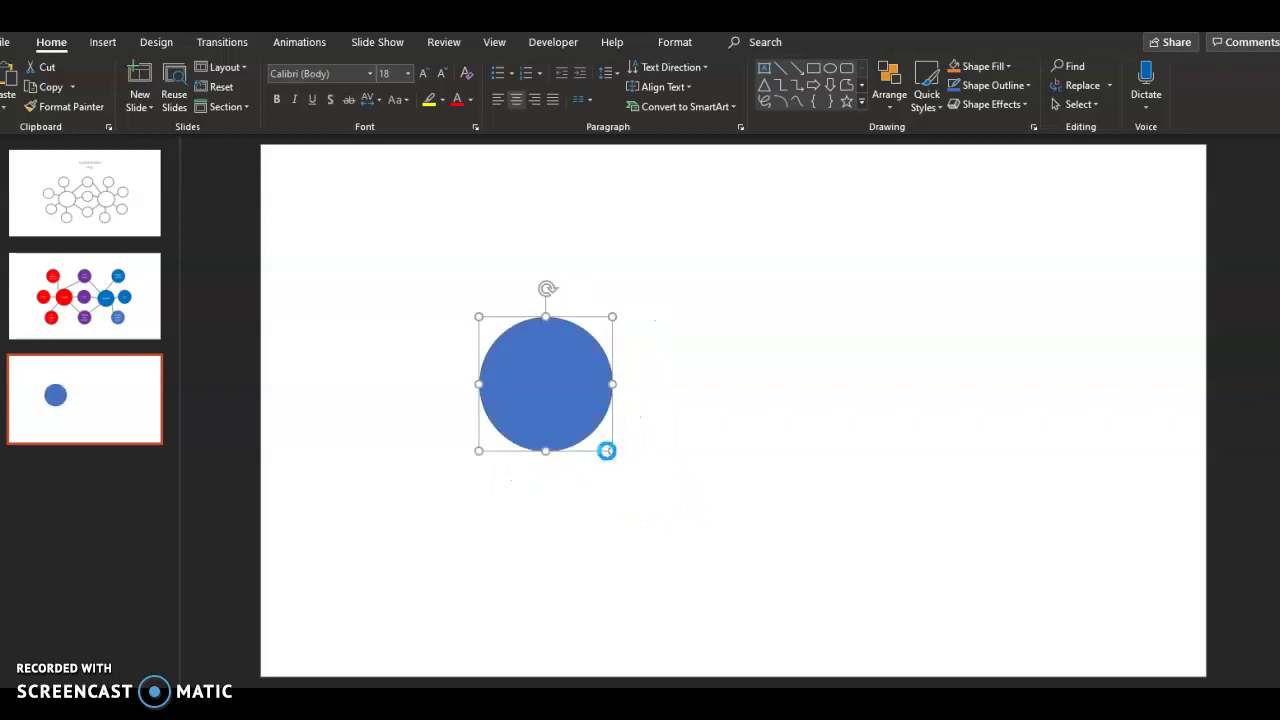
{"action": "key", "text": "ctrl+v"}
{"action": "left_click_drag", "start_coordinate": [581, 393], "coordinate": [890, 389]}
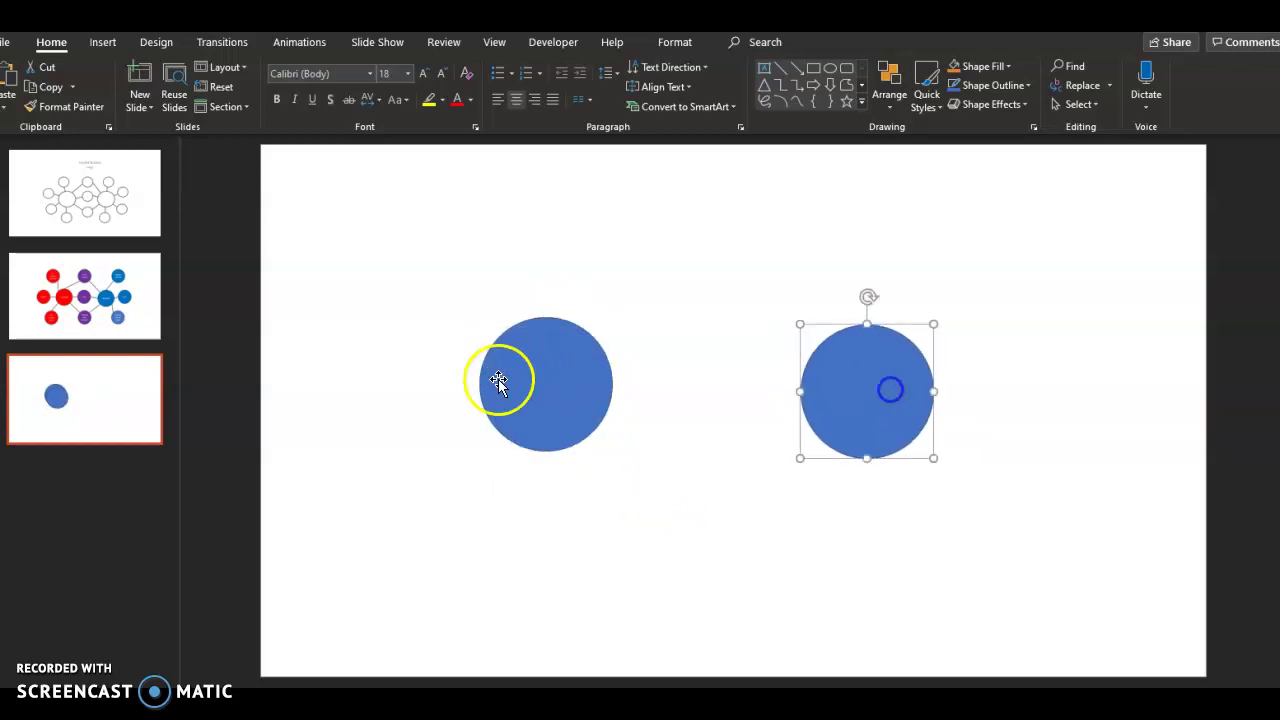
{"action": "left_click_drag", "start_coordinate": [498, 381], "coordinate": [503, 388]}
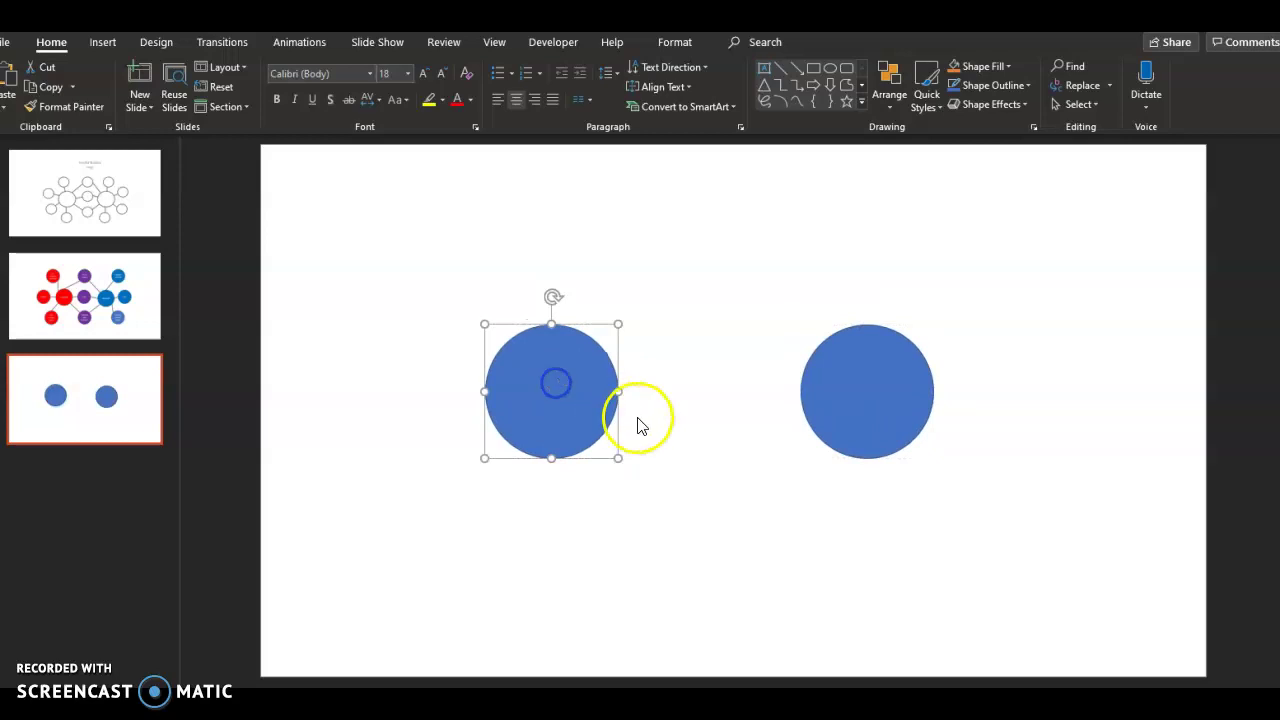
{"action": "left_click", "coordinate": [684, 472]}
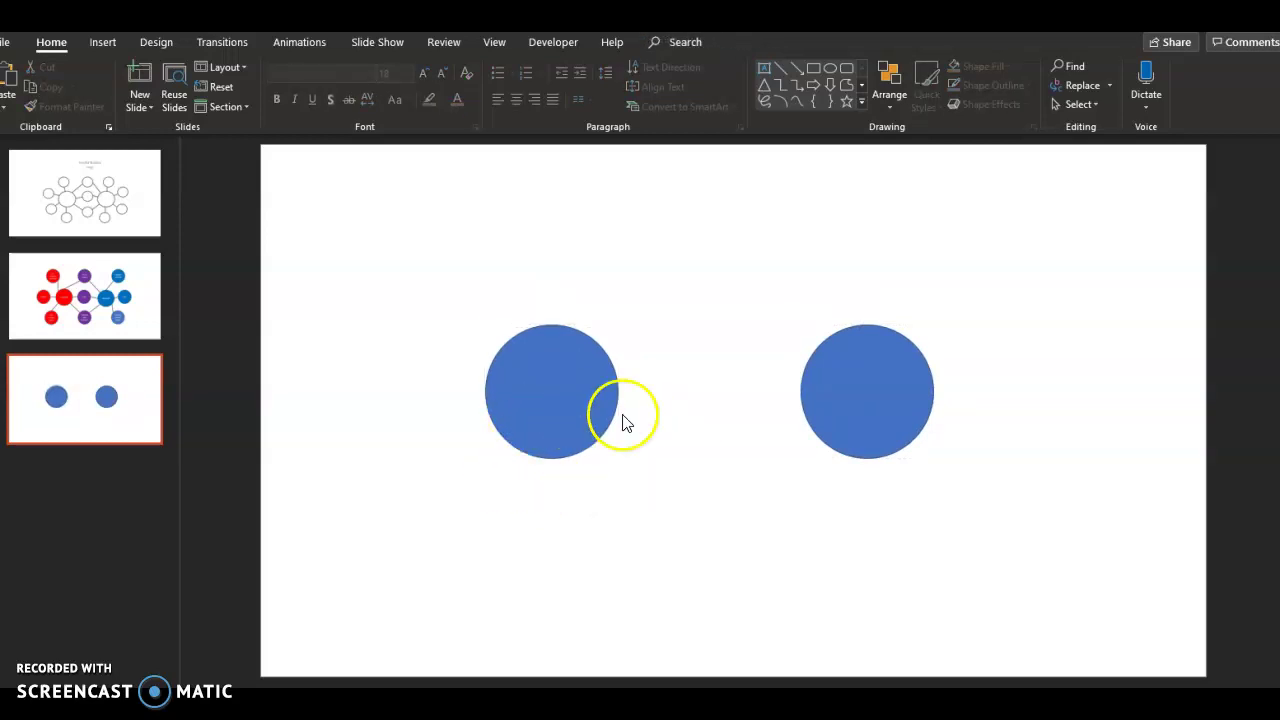
Step: Delete the extra pasted circle copies so only the two side-by-side circles remain
{"action": "left_click", "coordinate": [860, 397]}
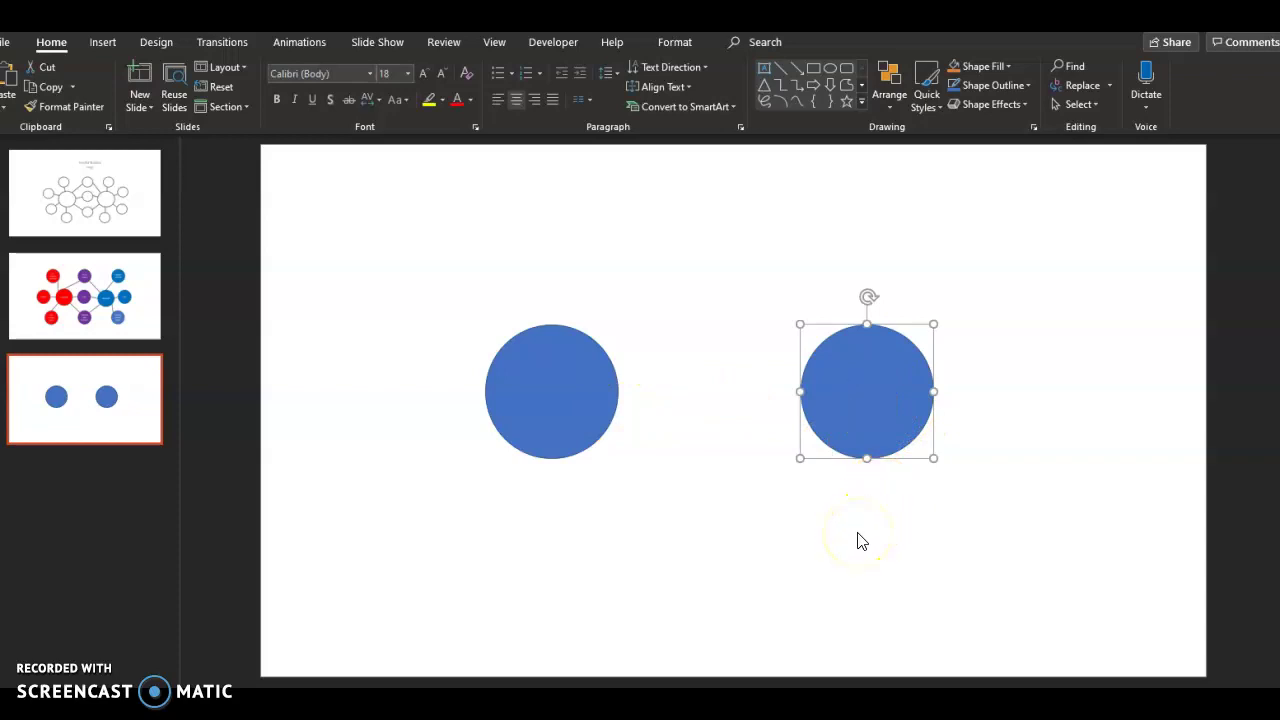
{"action": "key", "text": "ctrl+v"}
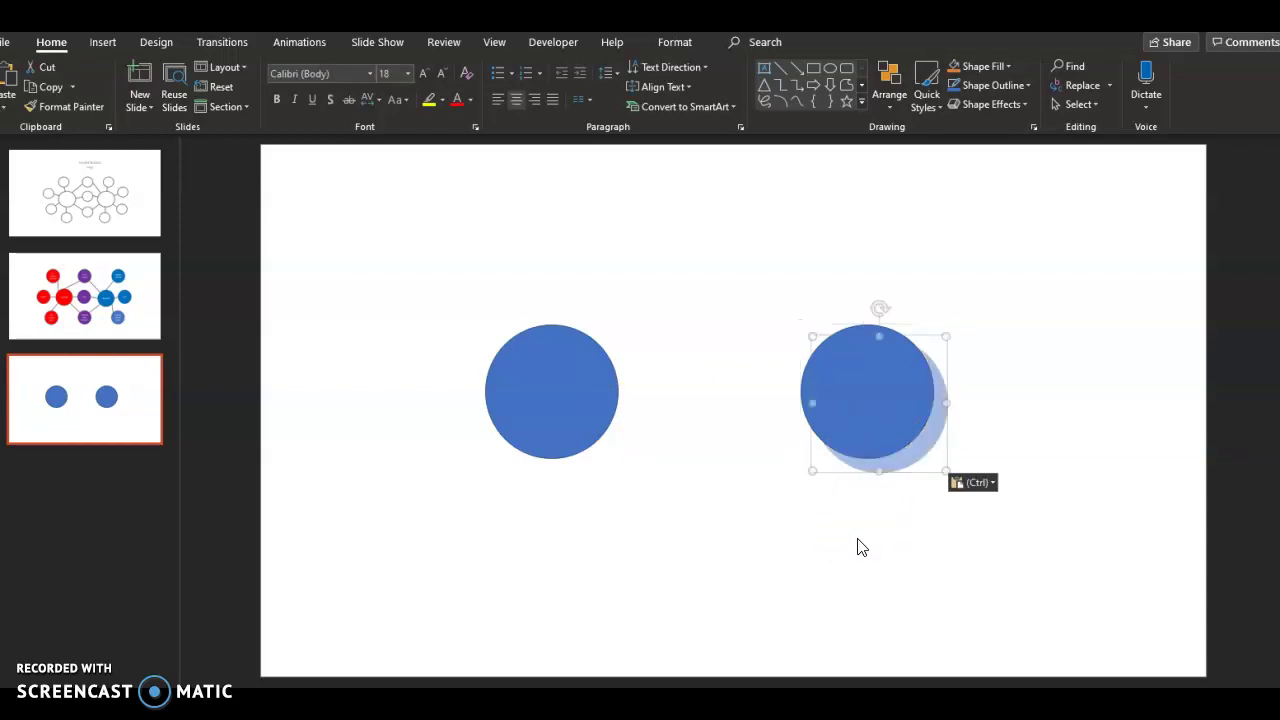
{"action": "left_click_drag", "start_coordinate": [857, 408], "coordinate": [1022, 428]}
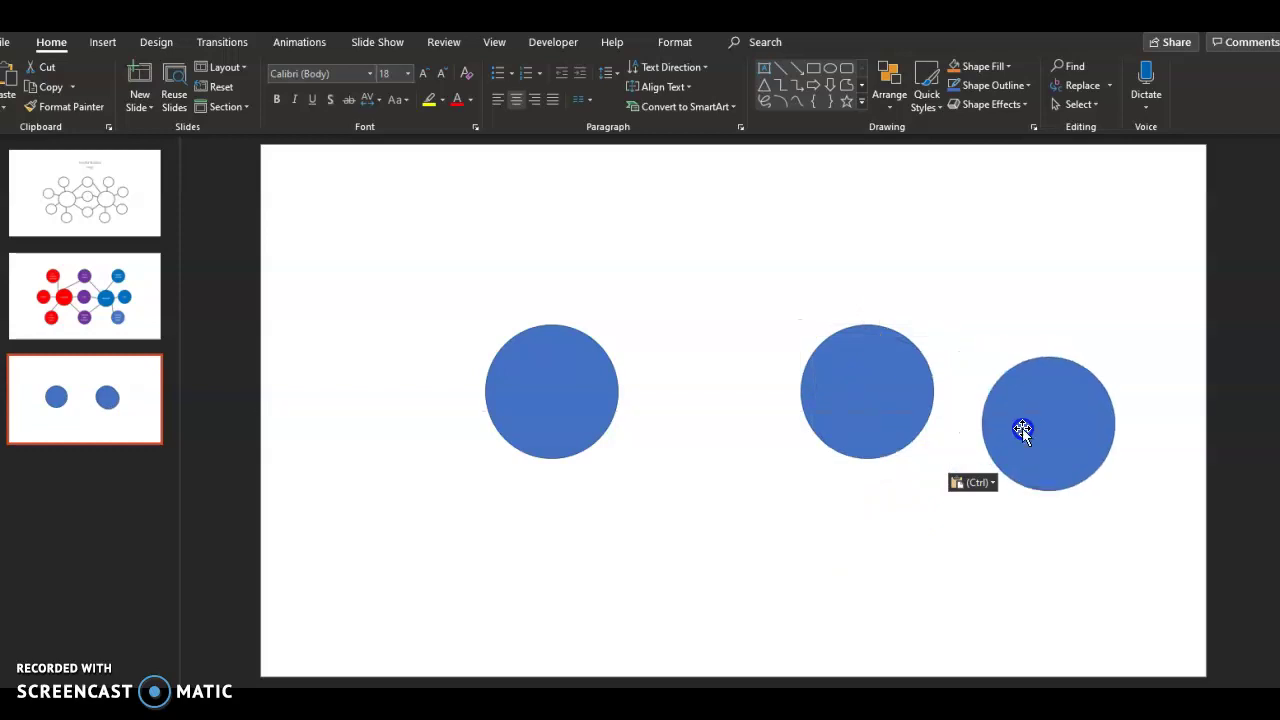
{"action": "right_click", "coordinate": [1022, 428]}
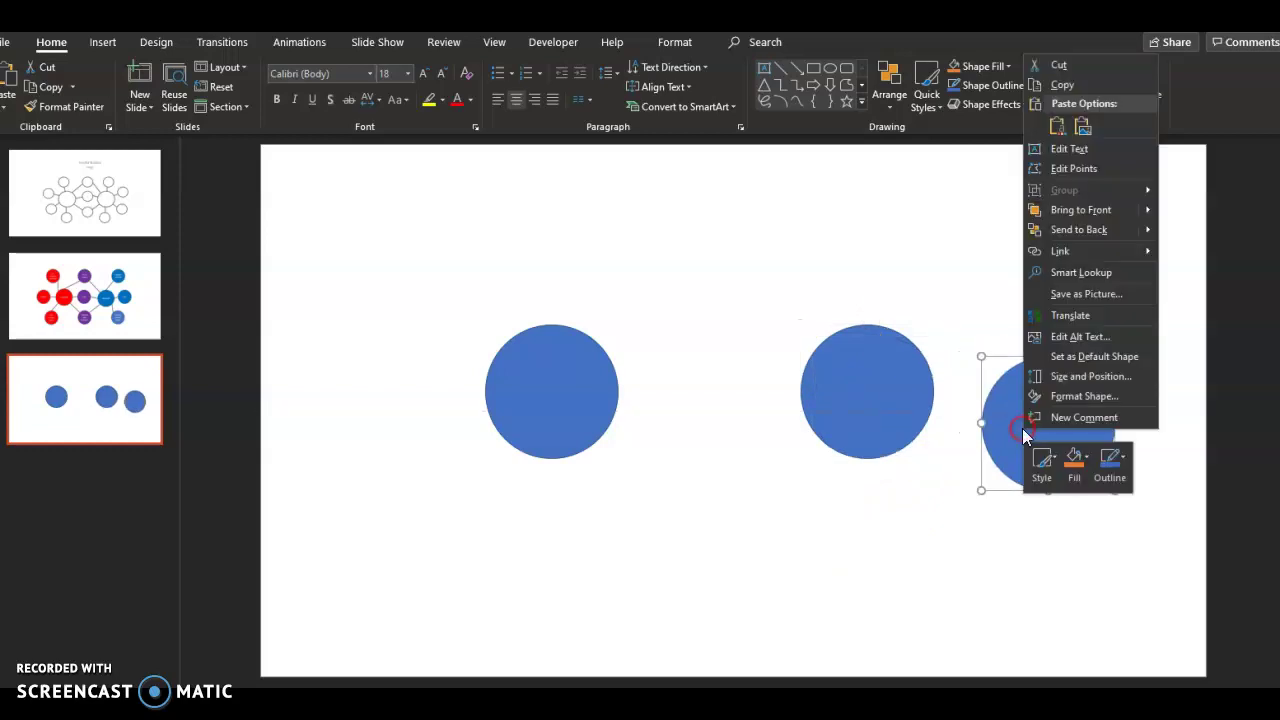
{"action": "left_click", "coordinate": [1062, 85]}
{"action": "right_click", "coordinate": [865, 538]}
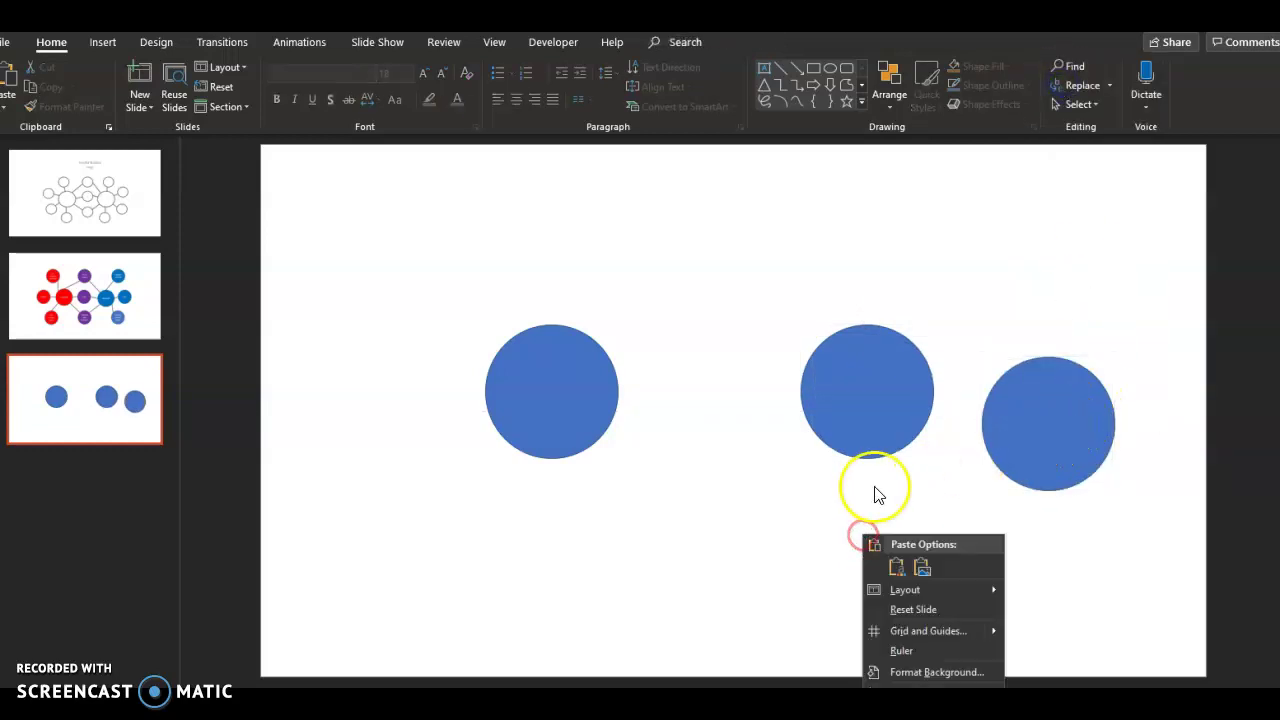
{"action": "left_click", "coordinate": [892, 565]}
{"action": "left_click_drag", "start_coordinate": [1049, 428], "coordinate": [766, 514]}
{"action": "key", "text": "Delete"}
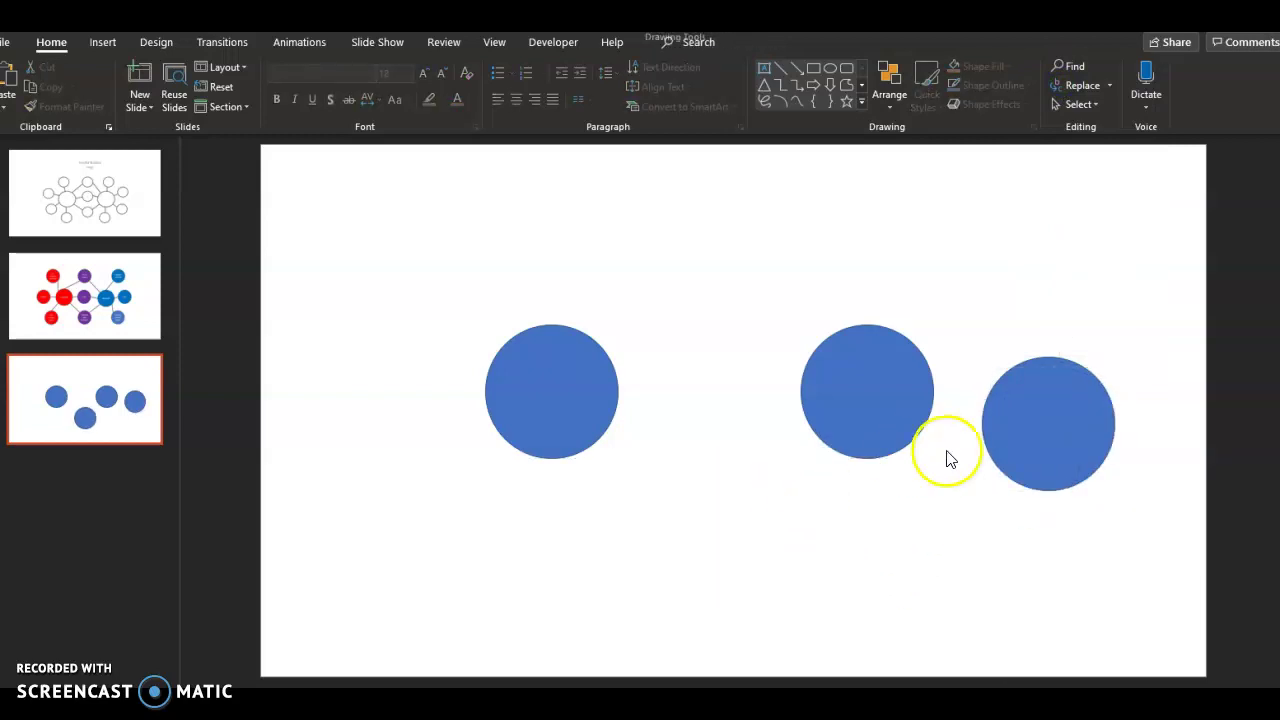
{"action": "left_click", "coordinate": [1058, 427]}
{"action": "key", "text": "Delete"}
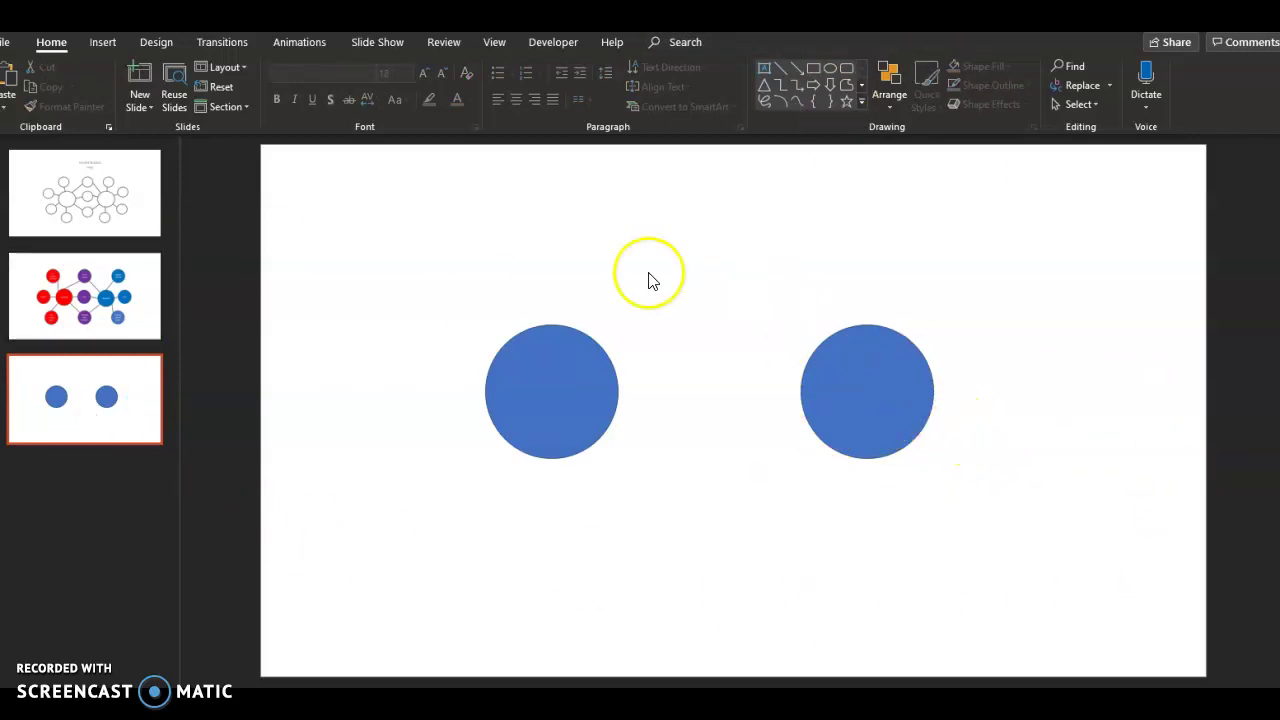
Step: Fill the right-hand circle solid red using Shape Fill
{"action": "left_click", "coordinate": [885, 380]}
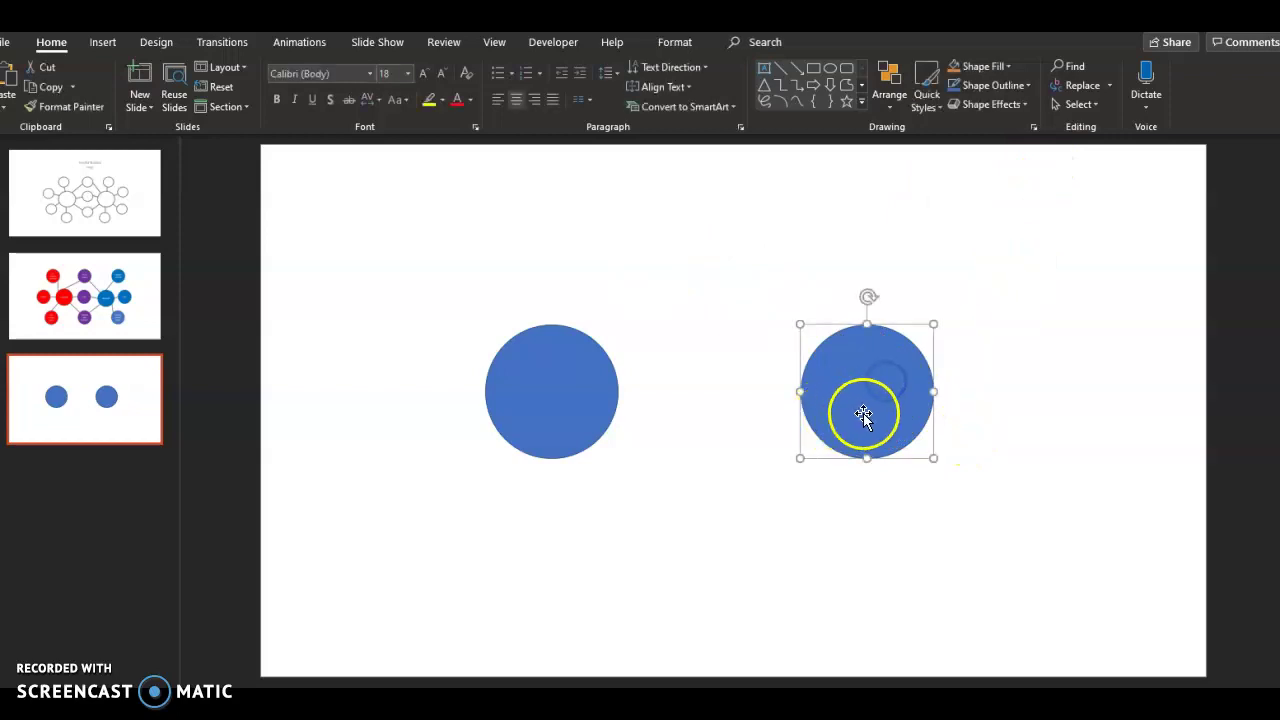
{"action": "left_click", "coordinate": [749, 257]}
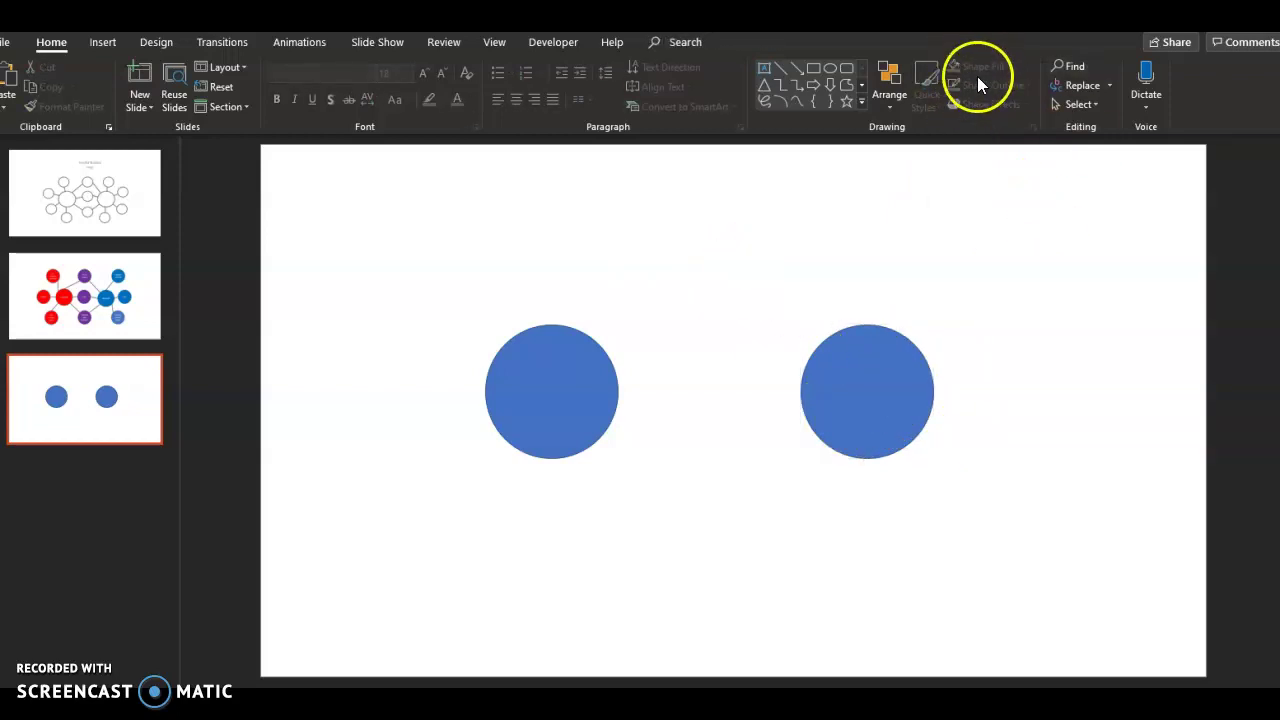
{"action": "left_click", "coordinate": [897, 364]}
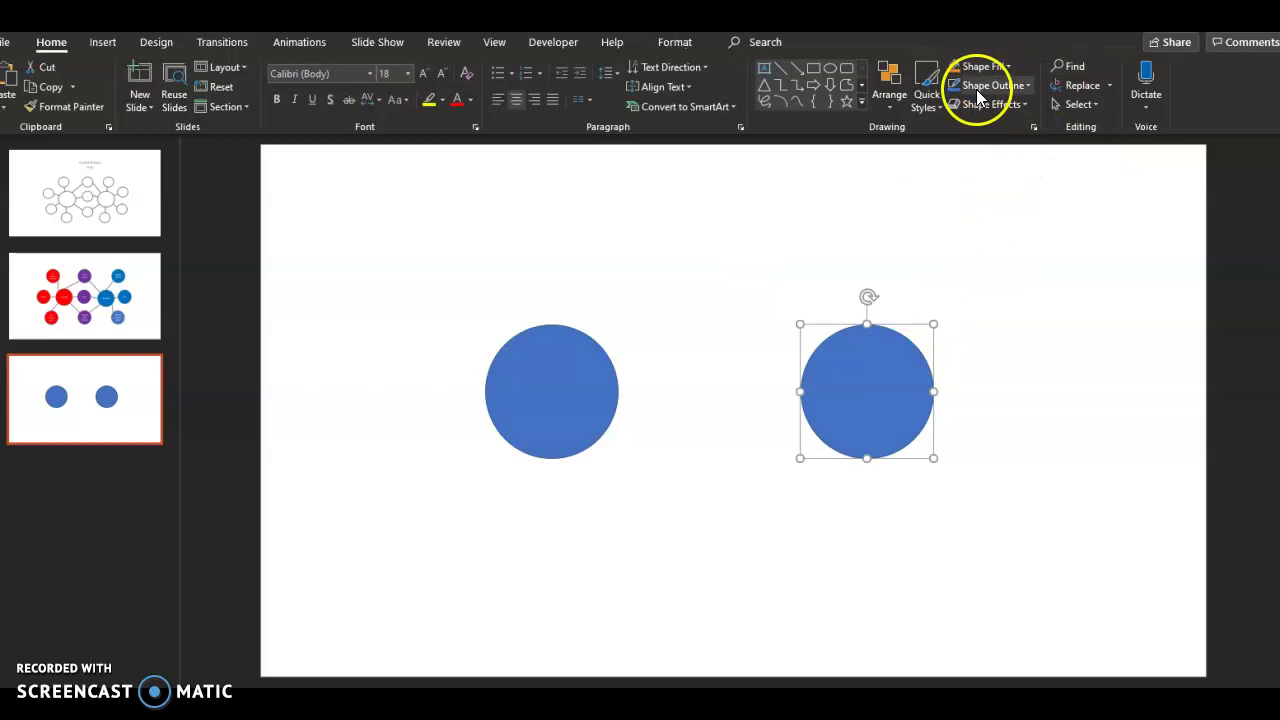
{"action": "left_click", "coordinate": [1010, 66]}
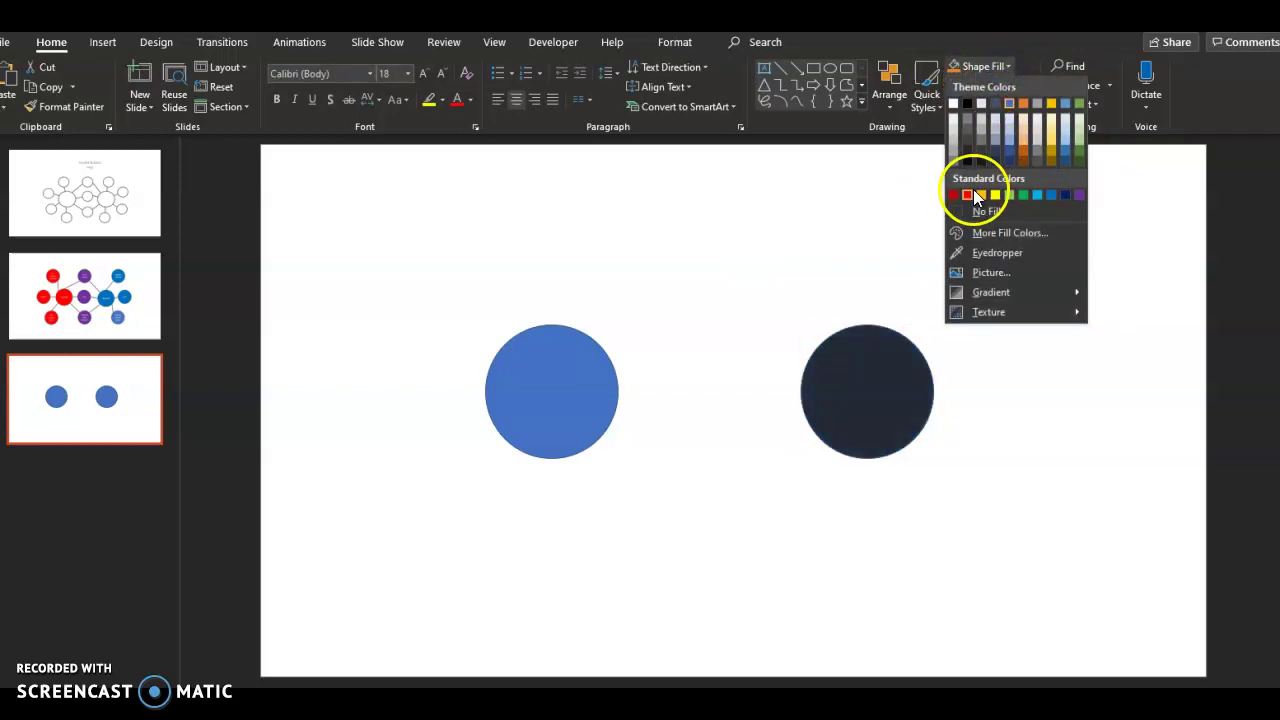
{"action": "left_click", "coordinate": [968, 217]}
{"action": "left_click", "coordinate": [1008, 66]}
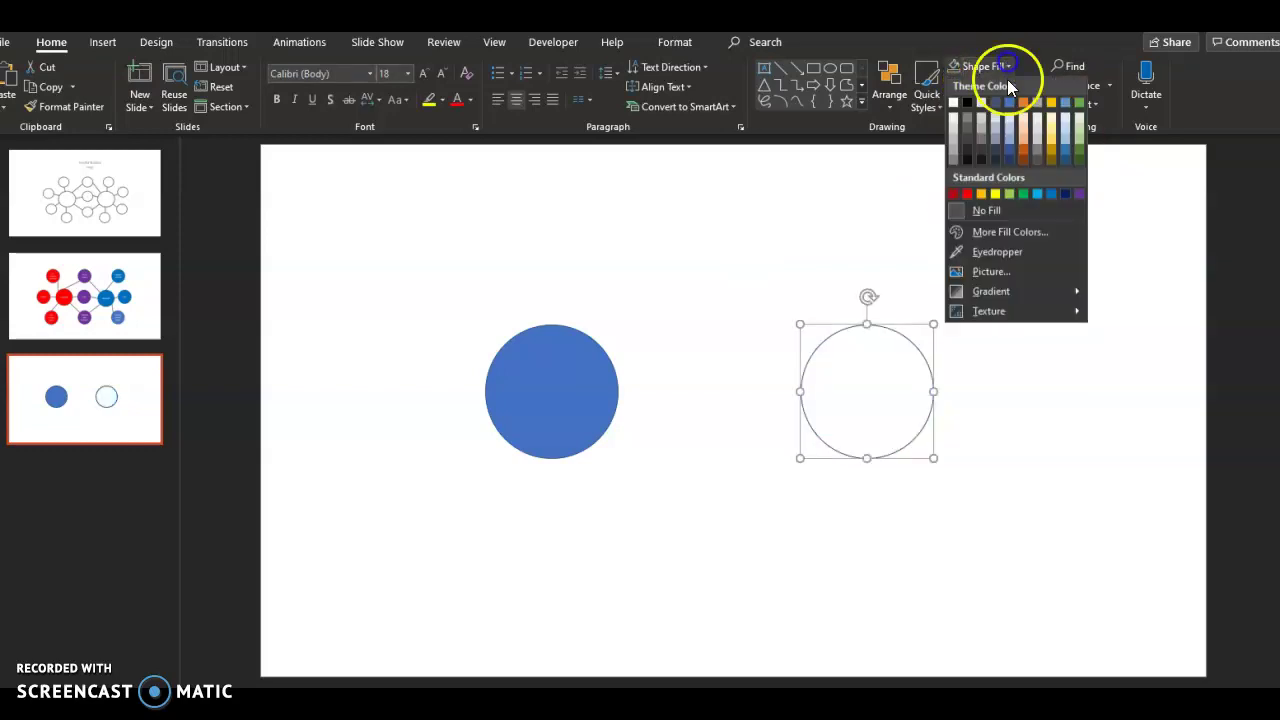
{"action": "left_click", "coordinate": [967, 194]}
{"action": "left_click", "coordinate": [1012, 358]}
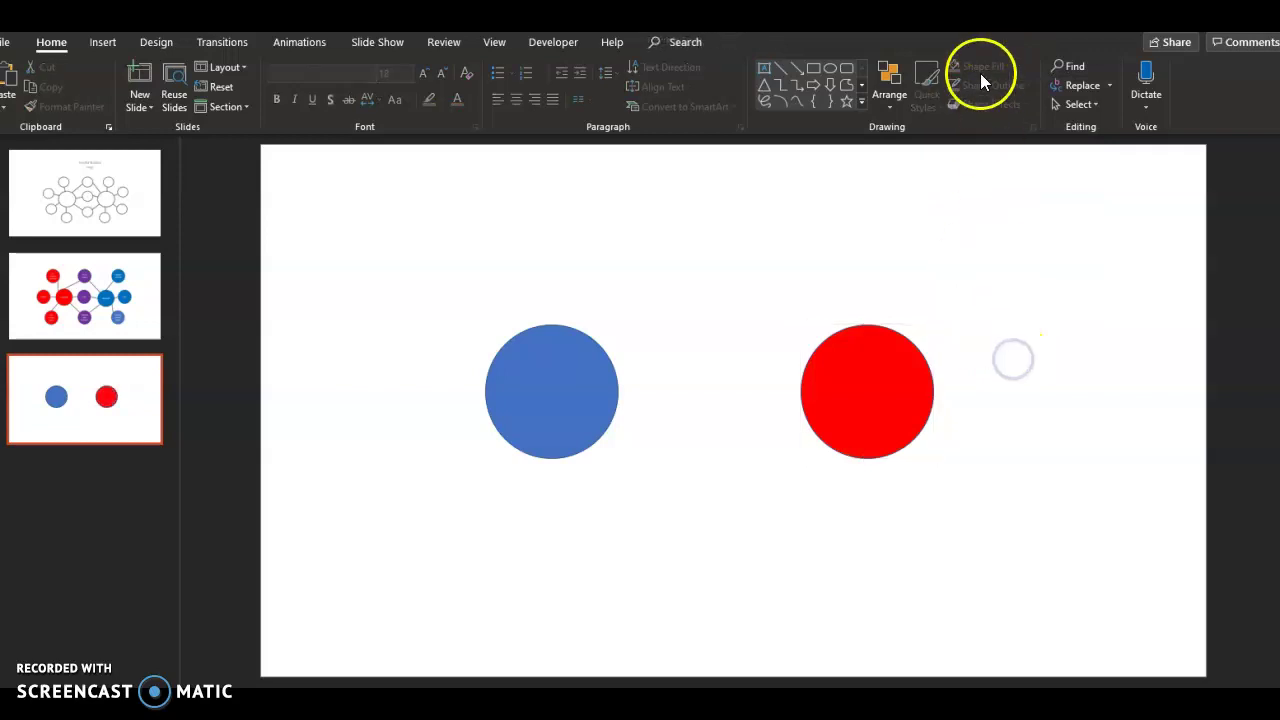
Step: Switch selection between the blue and red circles, ending with the red circle selected
{"action": "left_click", "coordinate": [868, 368]}
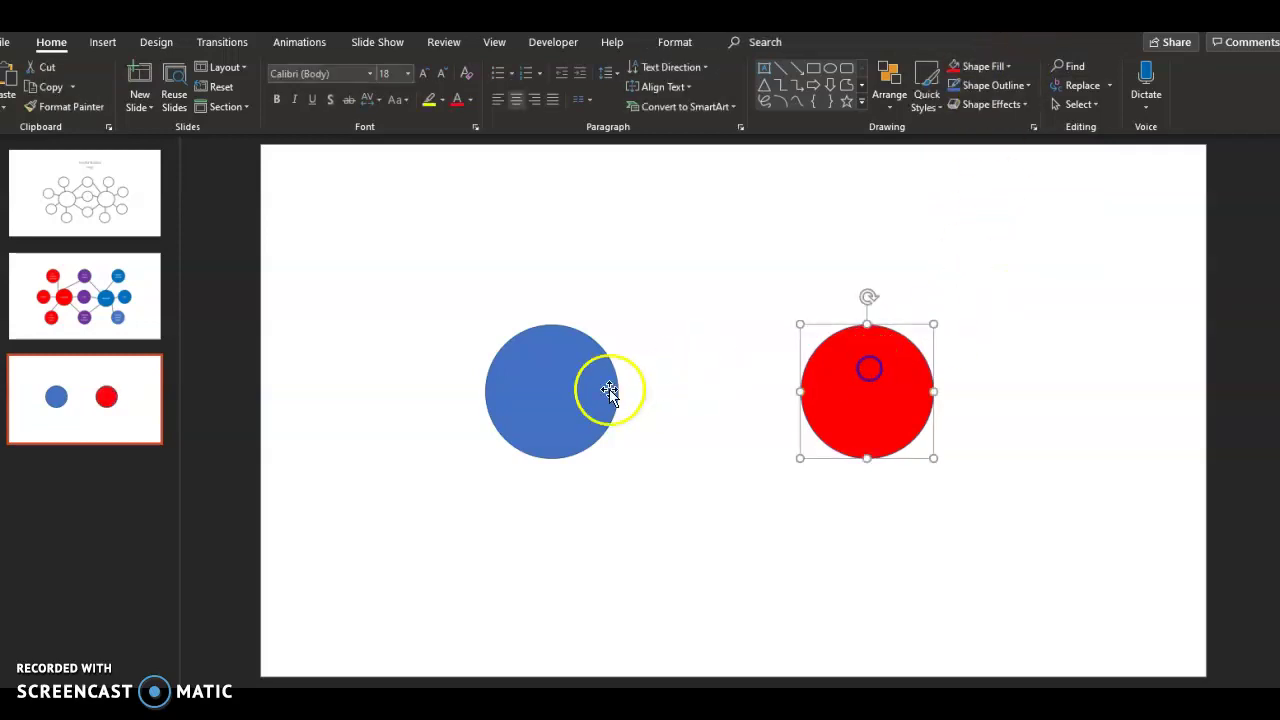
{"action": "left_click", "coordinate": [572, 390]}
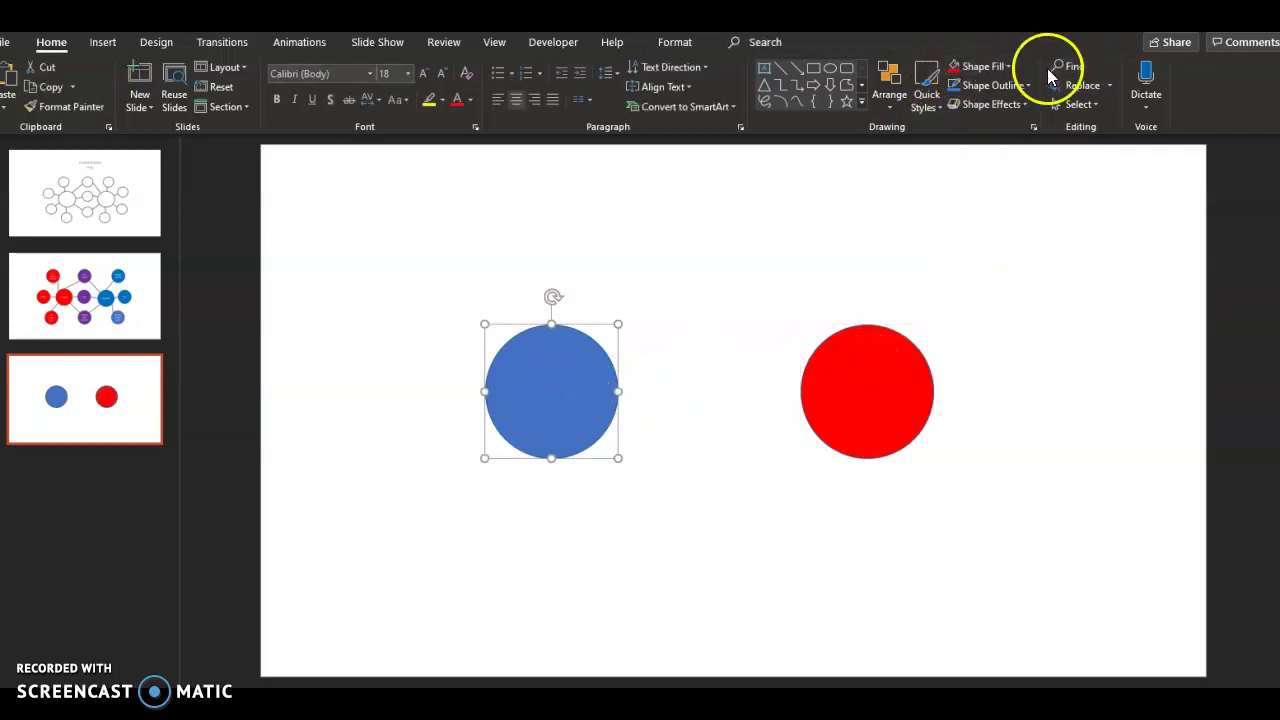
{"action": "left_click", "coordinate": [871, 393]}
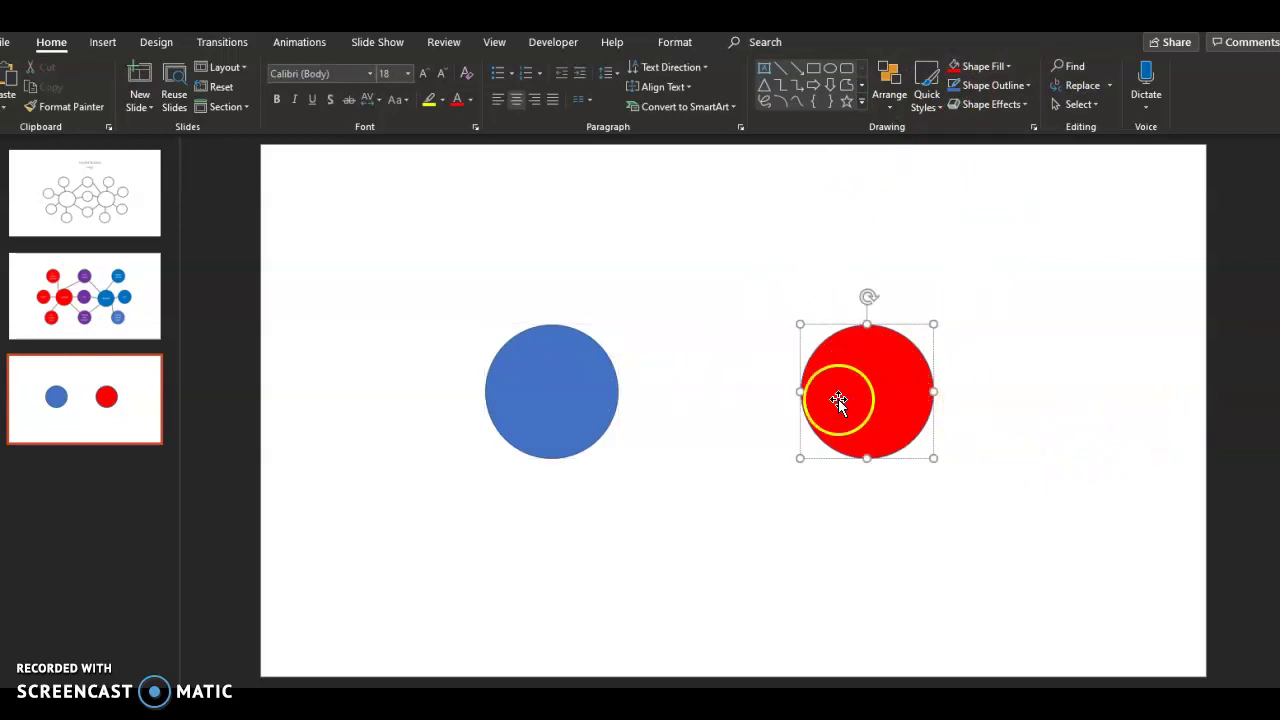
{"action": "left_click", "coordinate": [557, 385]}
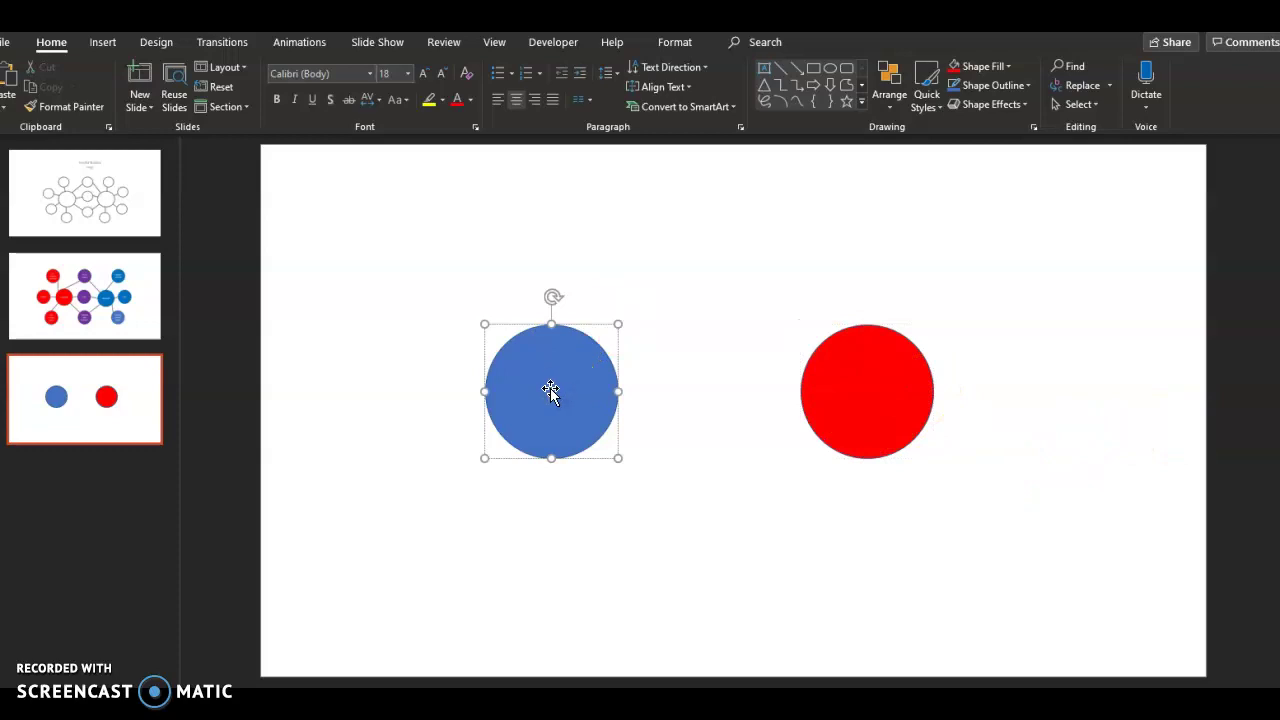
{"action": "left_click", "coordinate": [881, 381]}
Step: Label the red circle 'Proteins' and the blue circle 'Carbohydrates'
{"action": "type", "text": "fsgdfgsdf"}
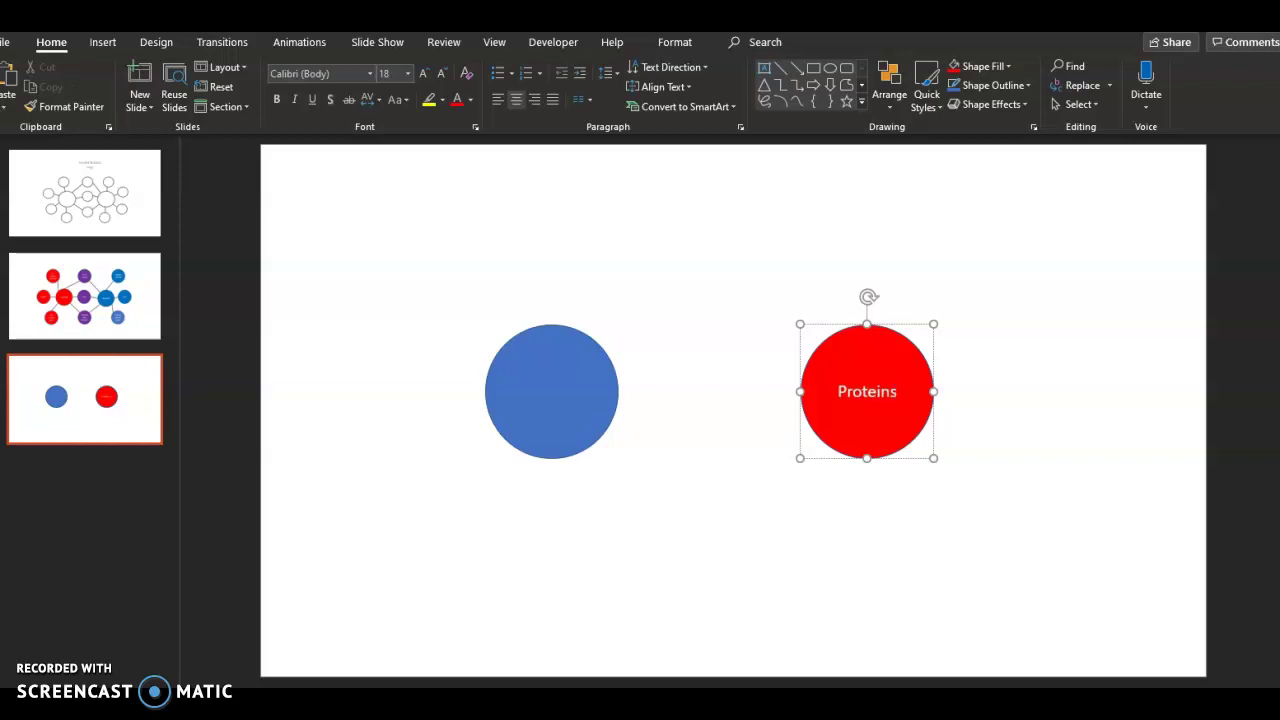
{"action": "left_click", "coordinate": [552, 383]}
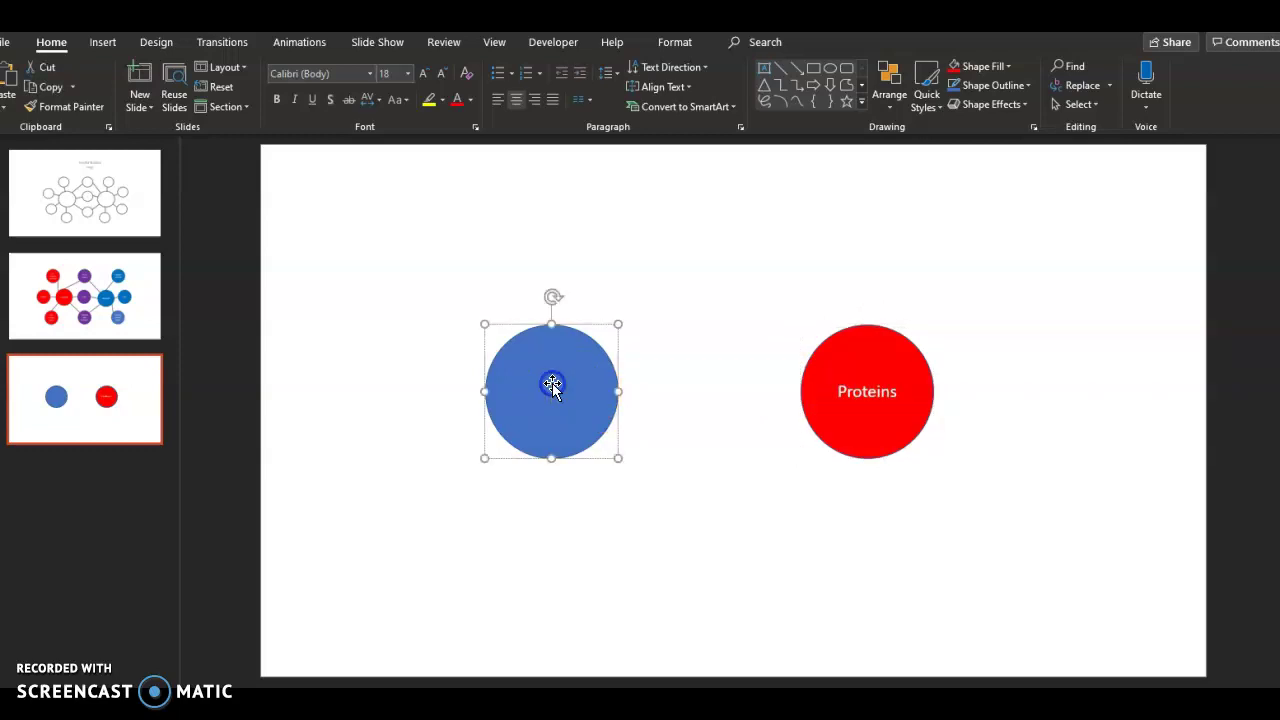
{"action": "type", "text": "Carbohydrates"}
{"action": "left_click", "coordinate": [586, 380]}
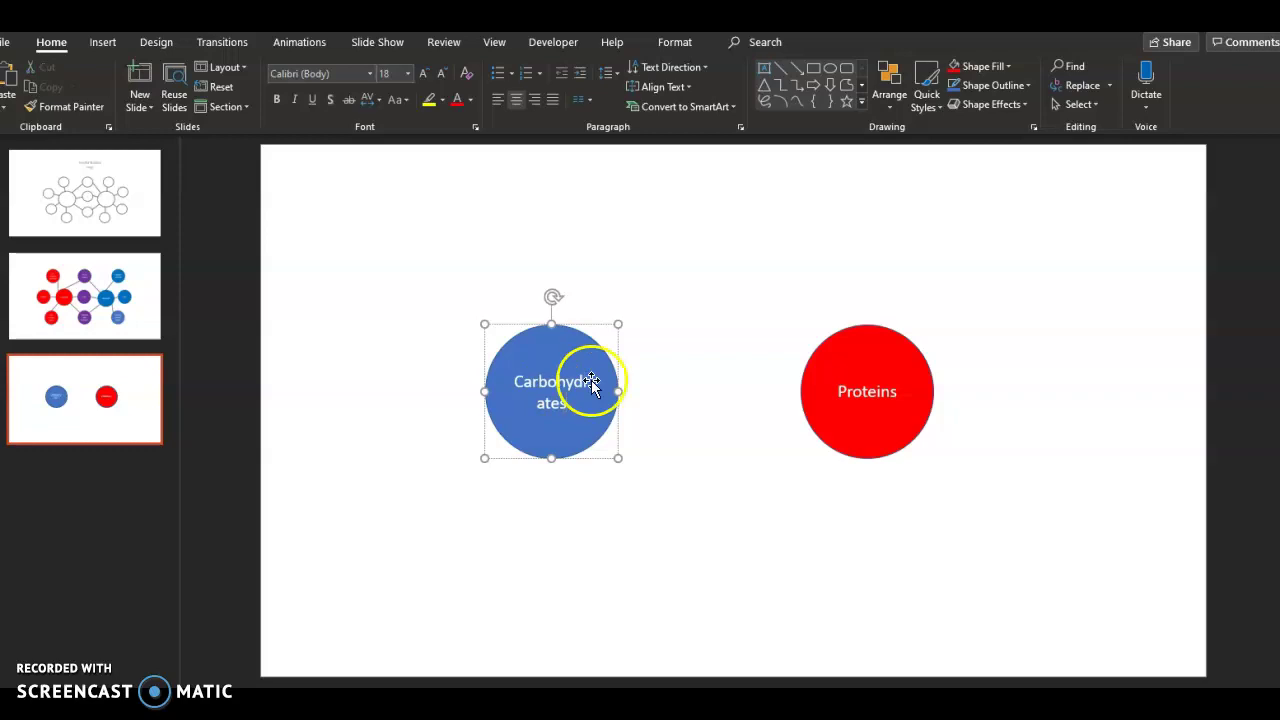
{"action": "left_click", "coordinate": [760, 268]}
{"action": "left_click", "coordinate": [566, 412]}
Step: Set the Carbohydrates label to 12 pt and enlarge the blue circle slightly
{"action": "double_click", "coordinate": [558, 401]}
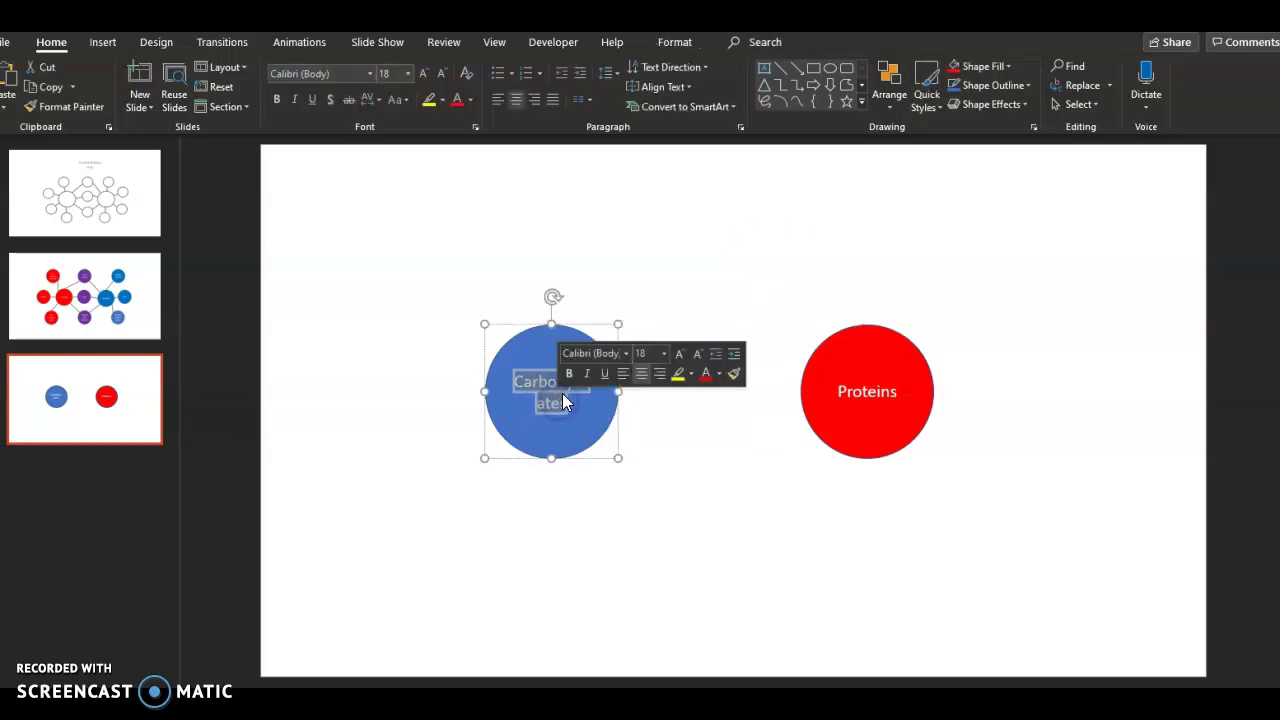
{"action": "left_click", "coordinate": [651, 357]}
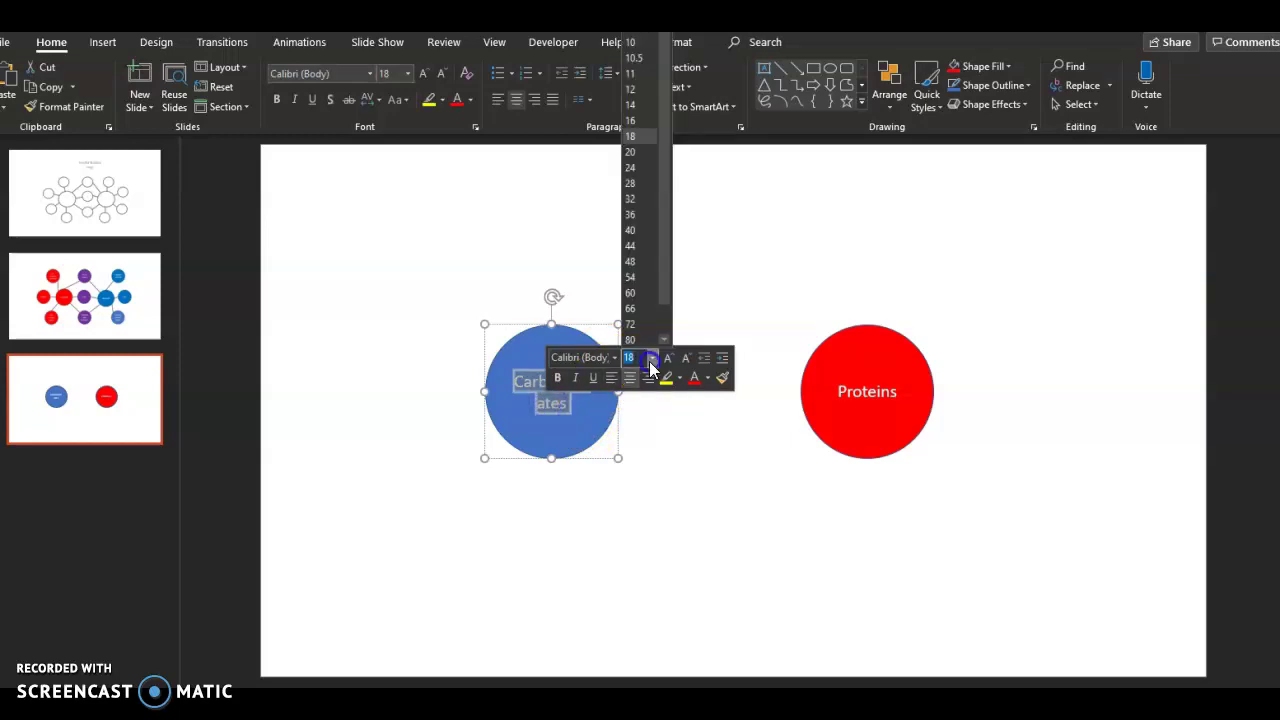
{"action": "left_click", "coordinate": [635, 92]}
{"action": "left_click", "coordinate": [666, 508]}
{"action": "left_click", "coordinate": [597, 435]}
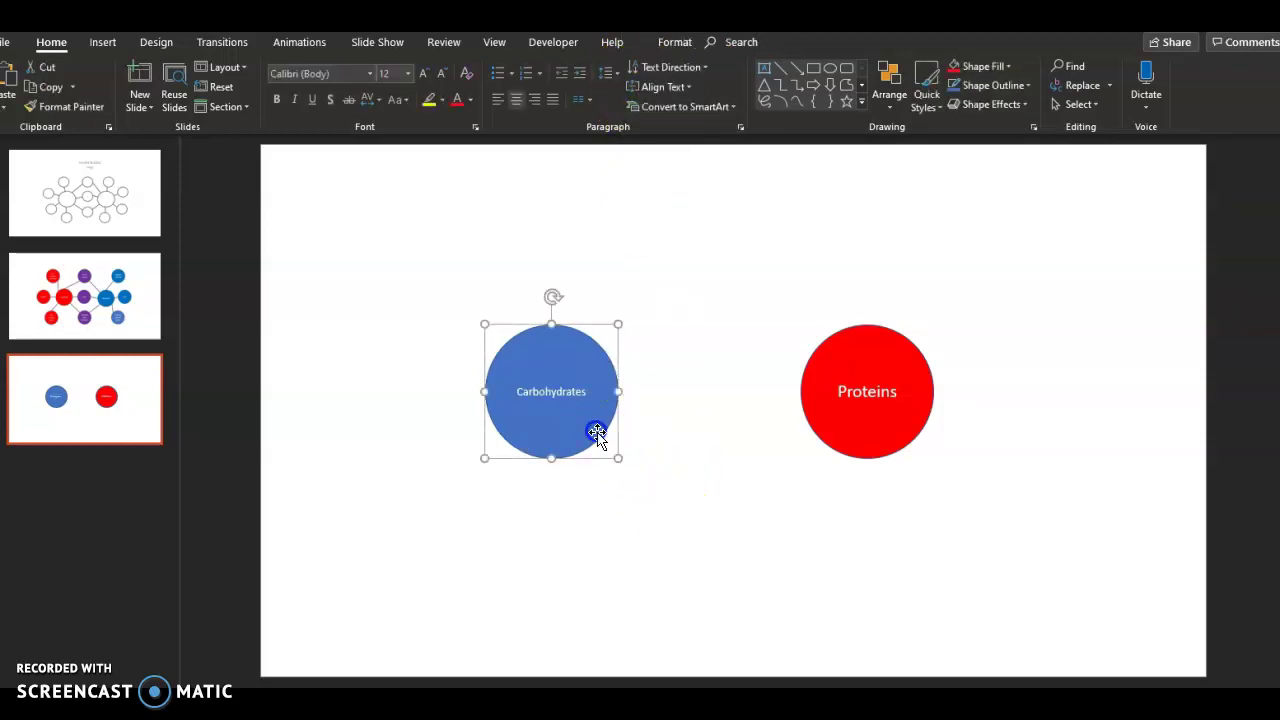
{"action": "left_click_drag", "start_coordinate": [618, 458], "coordinate": [559, 468]}
{"action": "left_click", "coordinate": [709, 500]}
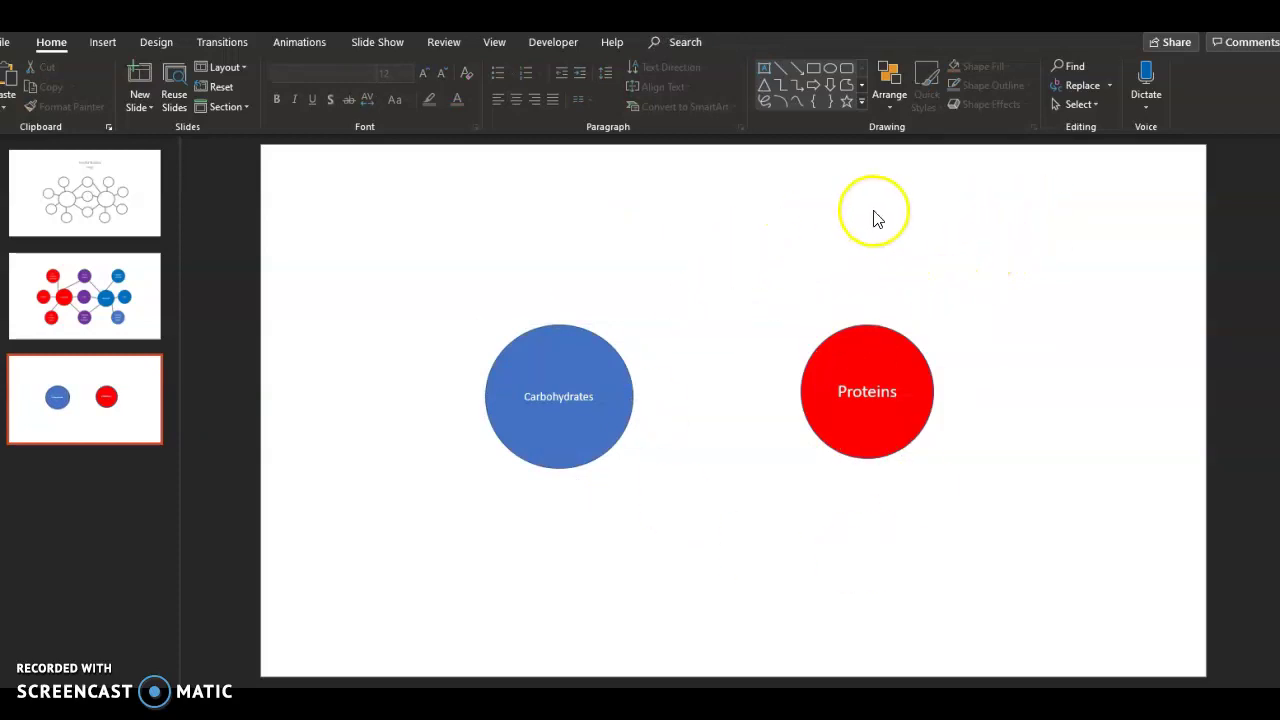
Step: Draw a small blue circle and place it and three copies around Proteins
{"action": "left_click", "coordinate": [830, 67]}
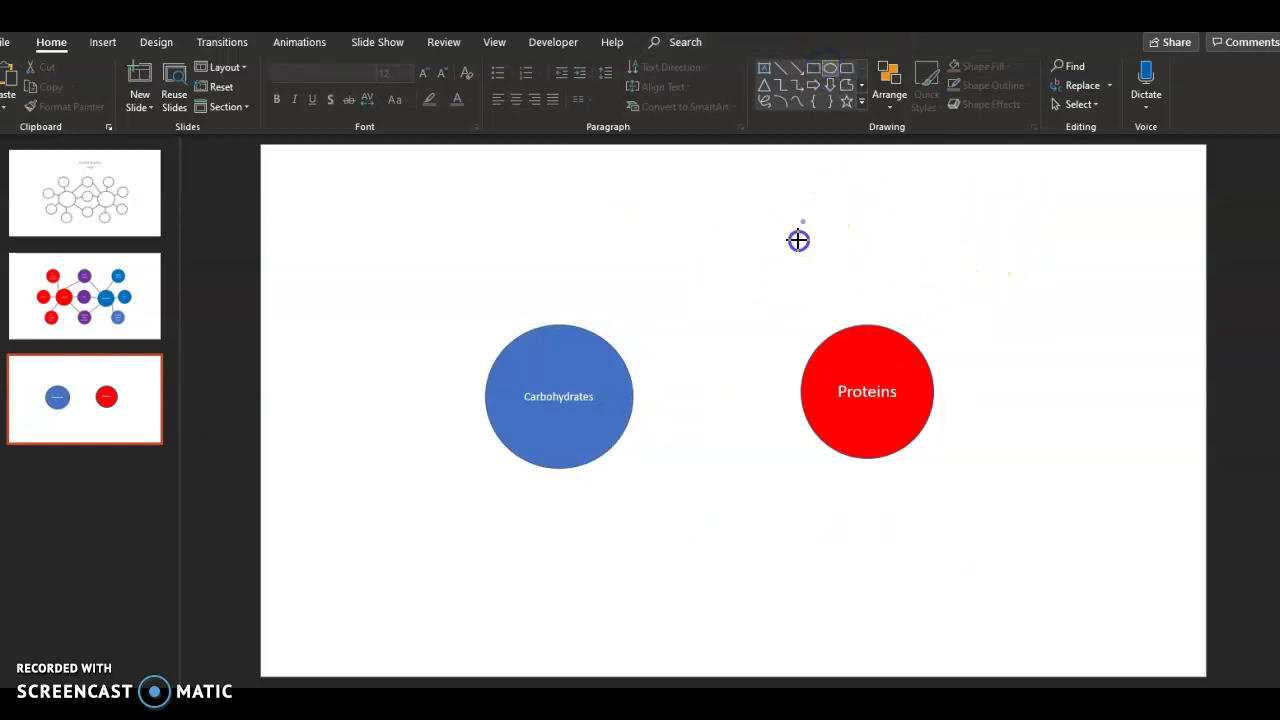
{"action": "left_click_drag", "start_coordinate": [798, 240], "coordinate": [880, 290]}
{"action": "mouse_move", "coordinate": [830, 218]}
{"action": "left_mouse_down"}
{"action": "mouse_move", "coordinate": [877, 189]}
{"action": "mouse_move", "coordinate": [857, 190]}
{"action": "left_mouse_up"}
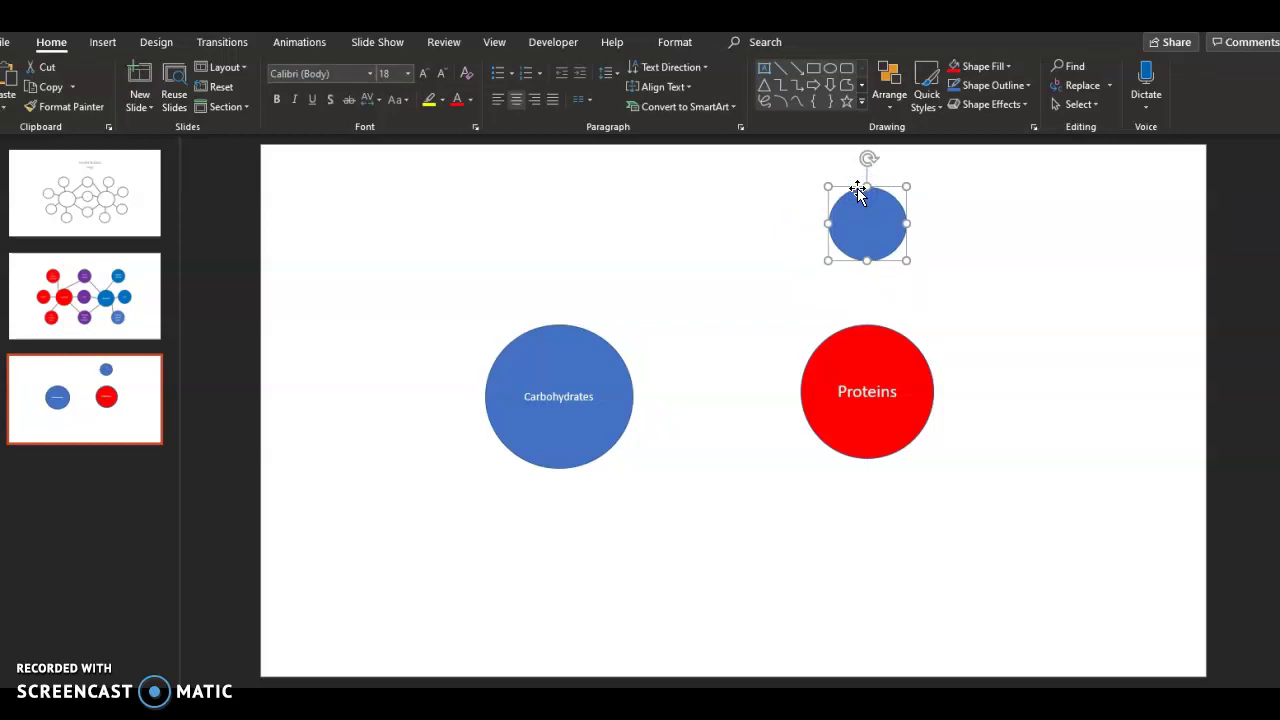
{"action": "key", "text": "ctrl+v"}
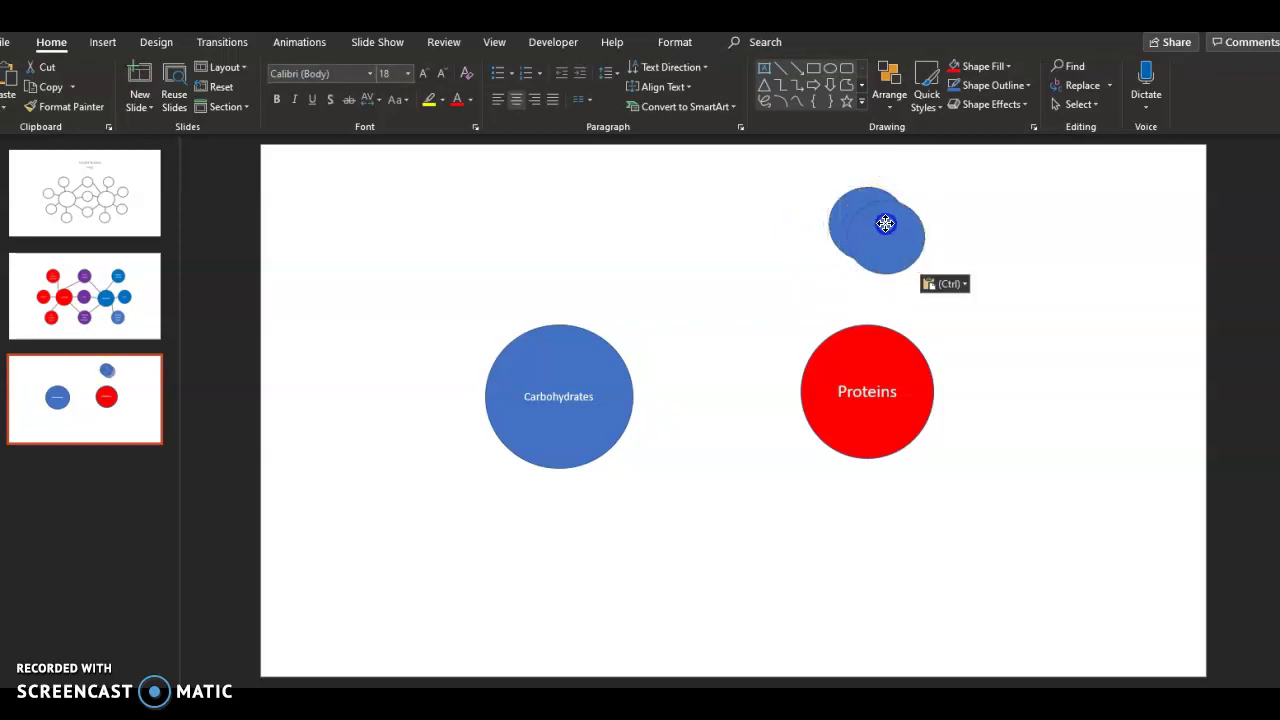
{"action": "left_click_drag", "start_coordinate": [886, 220], "coordinate": [1032, 282]}
{"action": "key", "text": "ctrl+v"}
{"action": "left_click_drag", "start_coordinate": [892, 248], "coordinate": [1083, 440]}
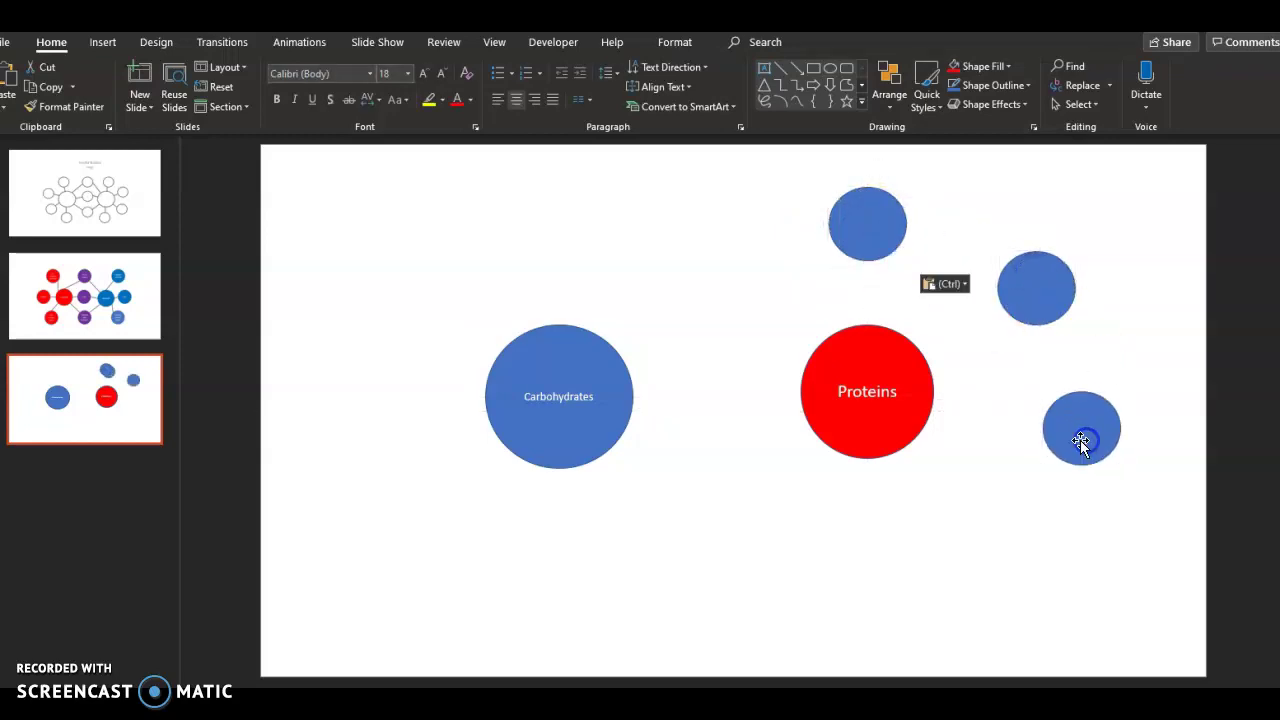
{"action": "key", "text": "ctrl+v"}
{"action": "left_click_drag", "start_coordinate": [869, 226], "coordinate": [1031, 567]}
Step: Paste three more small circles into a column between Carbohydrates and Proteins
{"action": "key", "text": "ctrl+v"}
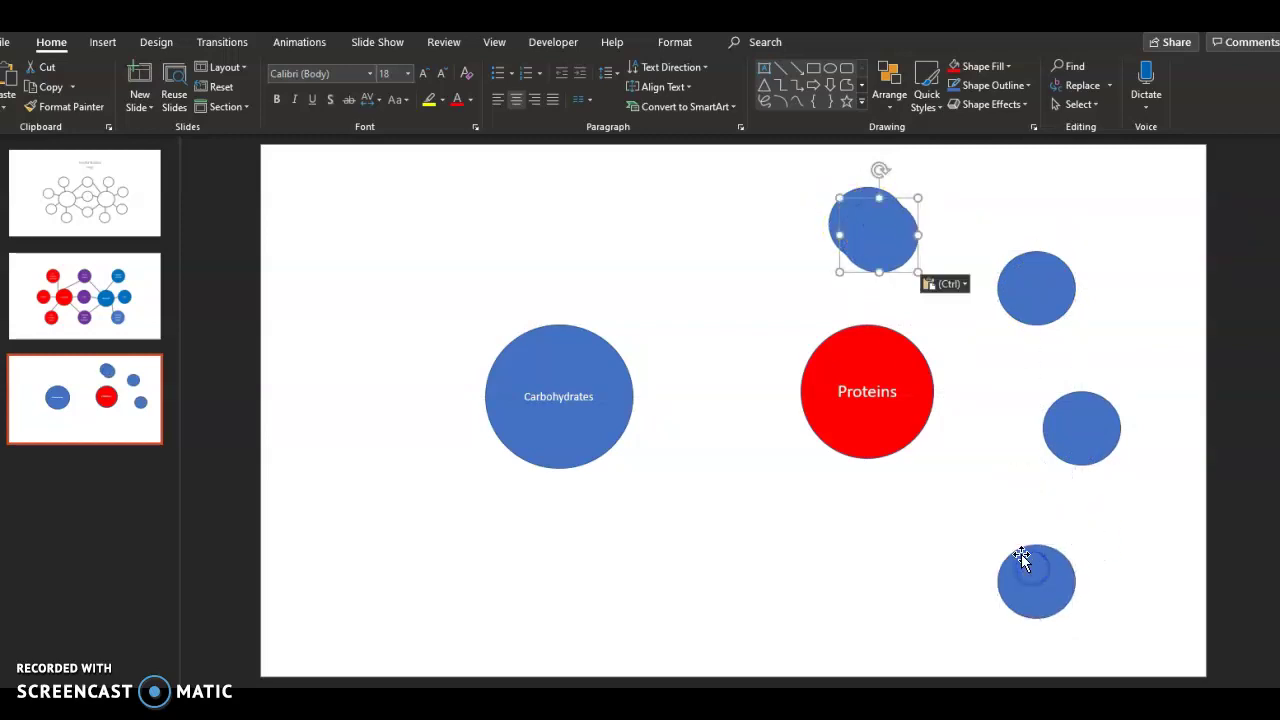
{"action": "left_click_drag", "start_coordinate": [859, 225], "coordinate": [708, 232]}
{"action": "key", "text": "ctrl+v"}
{"action": "left_click_drag", "start_coordinate": [854, 229], "coordinate": [698, 372]}
{"action": "key", "text": "ctrl+v"}
{"action": "left_click_drag", "start_coordinate": [872, 232], "coordinate": [714, 523]}
{"action": "key", "text": "ctrl+v"}
{"action": "left_click", "coordinate": [865, 250]}
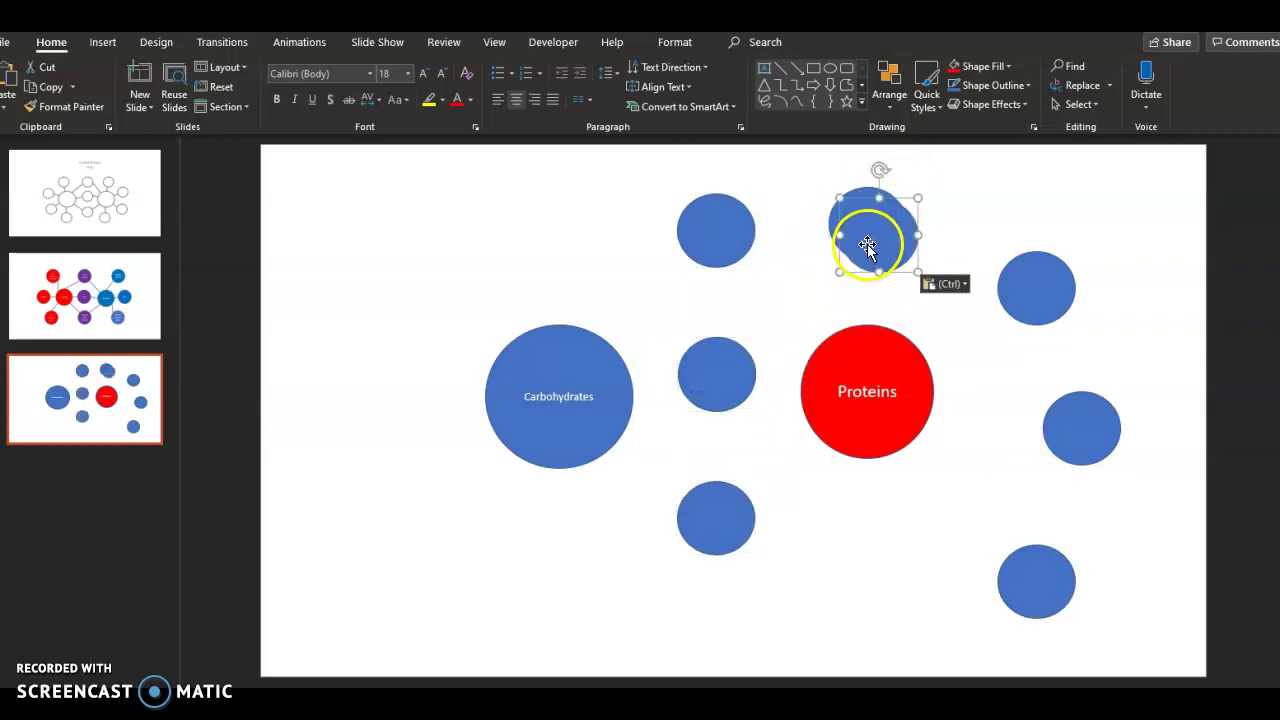
Step: Move the extra small circle below Carbohydrates, then select the three bubbles right of Proteins
{"action": "left_click_drag", "start_coordinate": [864, 237], "coordinate": [719, 626]}
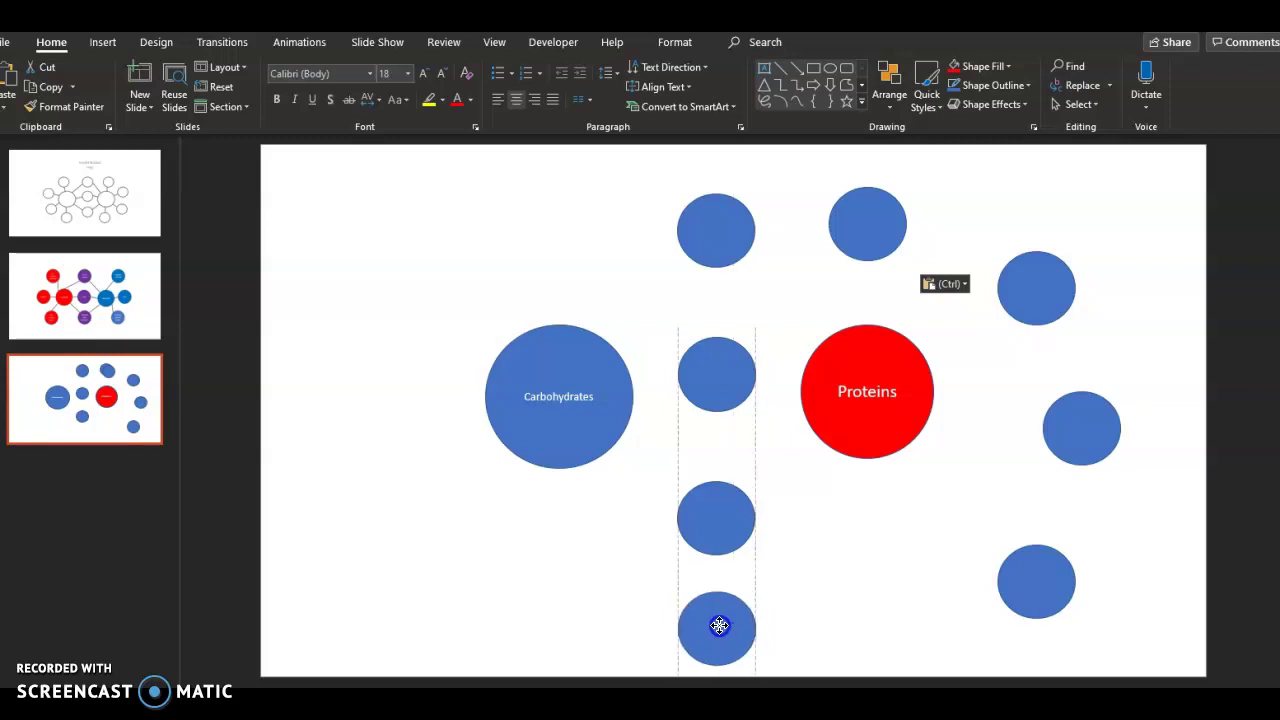
{"action": "left_click_drag", "start_coordinate": [706, 622], "coordinate": [605, 512]}
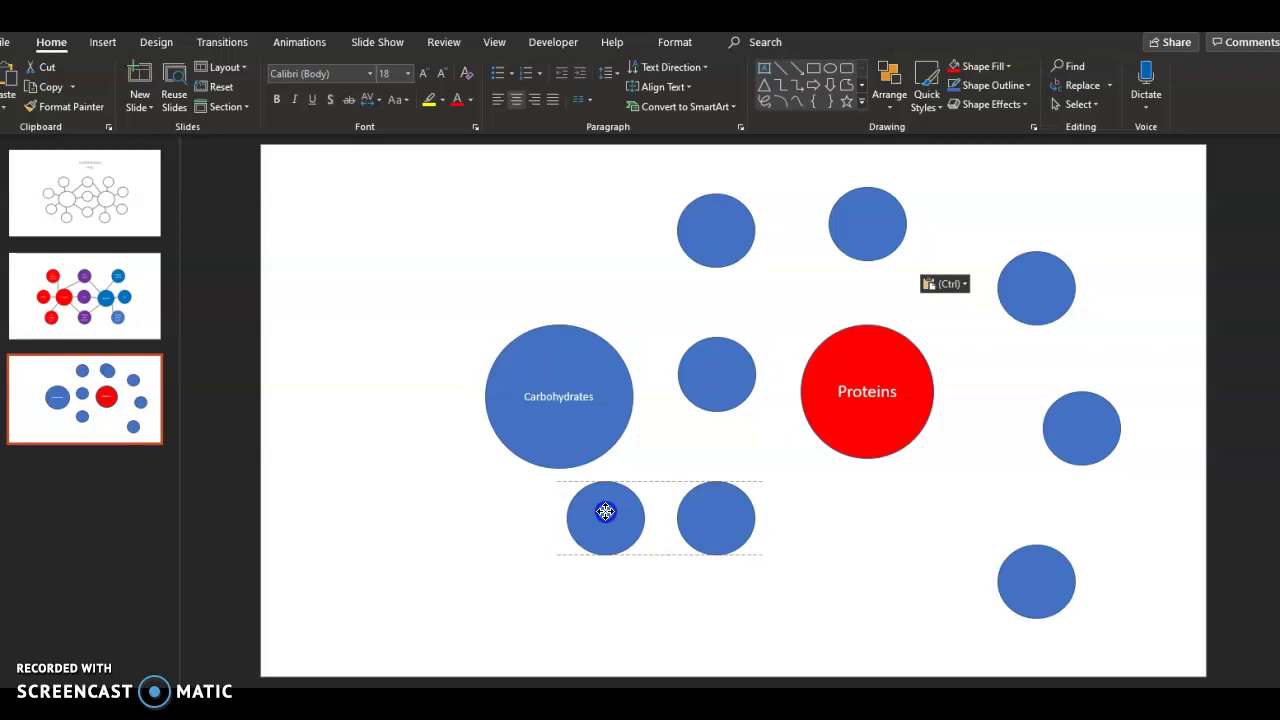
{"action": "left_click_drag", "start_coordinate": [605, 512], "coordinate": [597, 524]}
{"action": "left_click_drag", "start_coordinate": [1137, 232], "coordinate": [975, 630]}
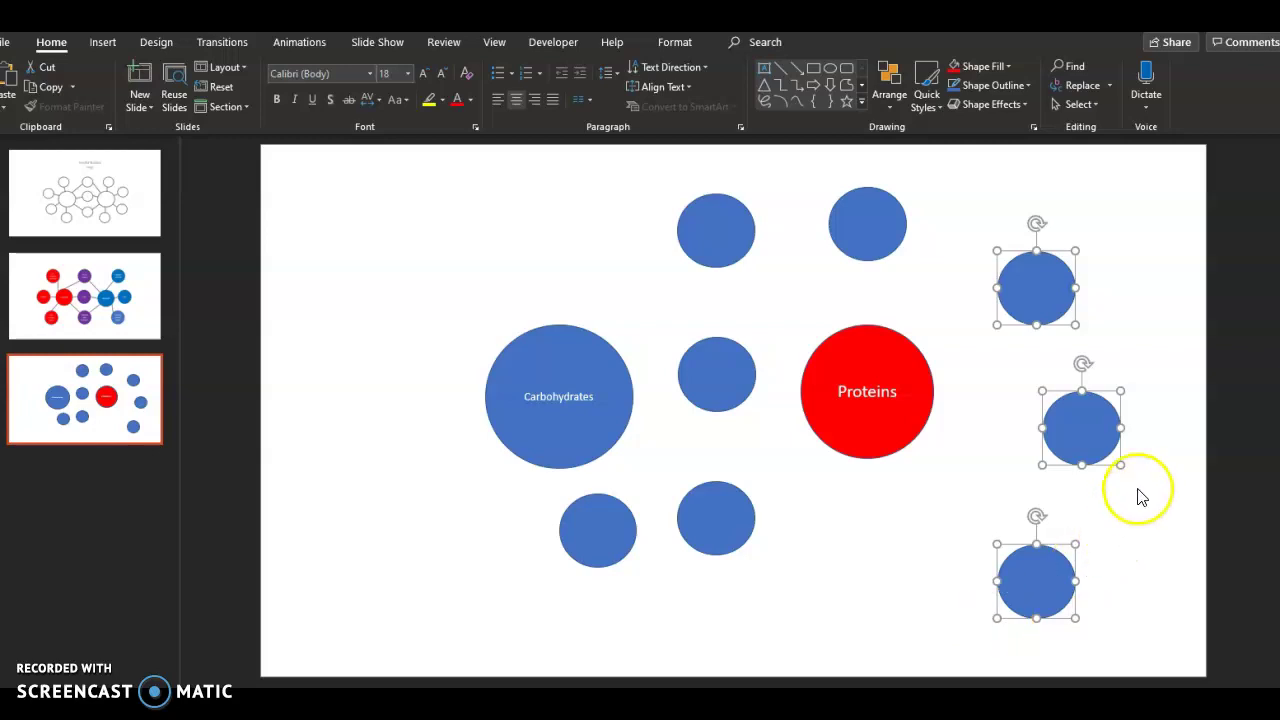
Step: Centre-align the three bubbles right of Proteins with Arrange > Align > Align Center
{"action": "left_click", "coordinate": [1148, 236]}
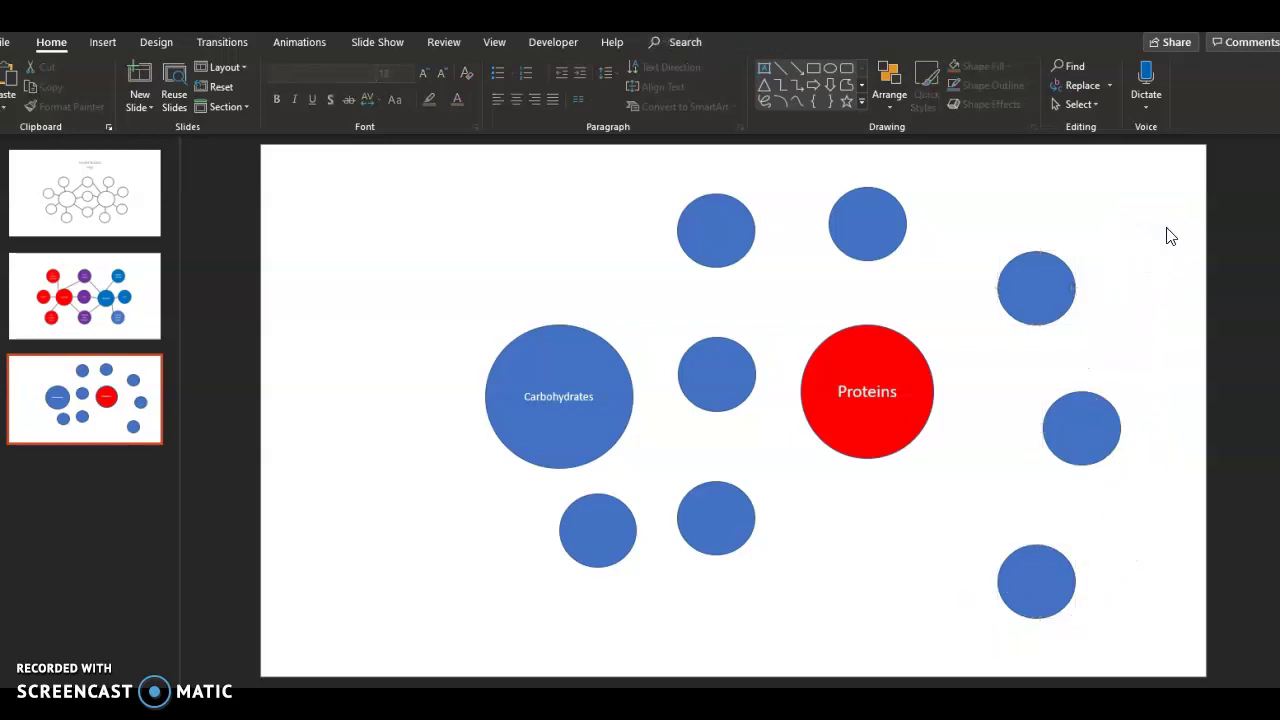
{"action": "left_click_drag", "start_coordinate": [1167, 230], "coordinate": [993, 623]}
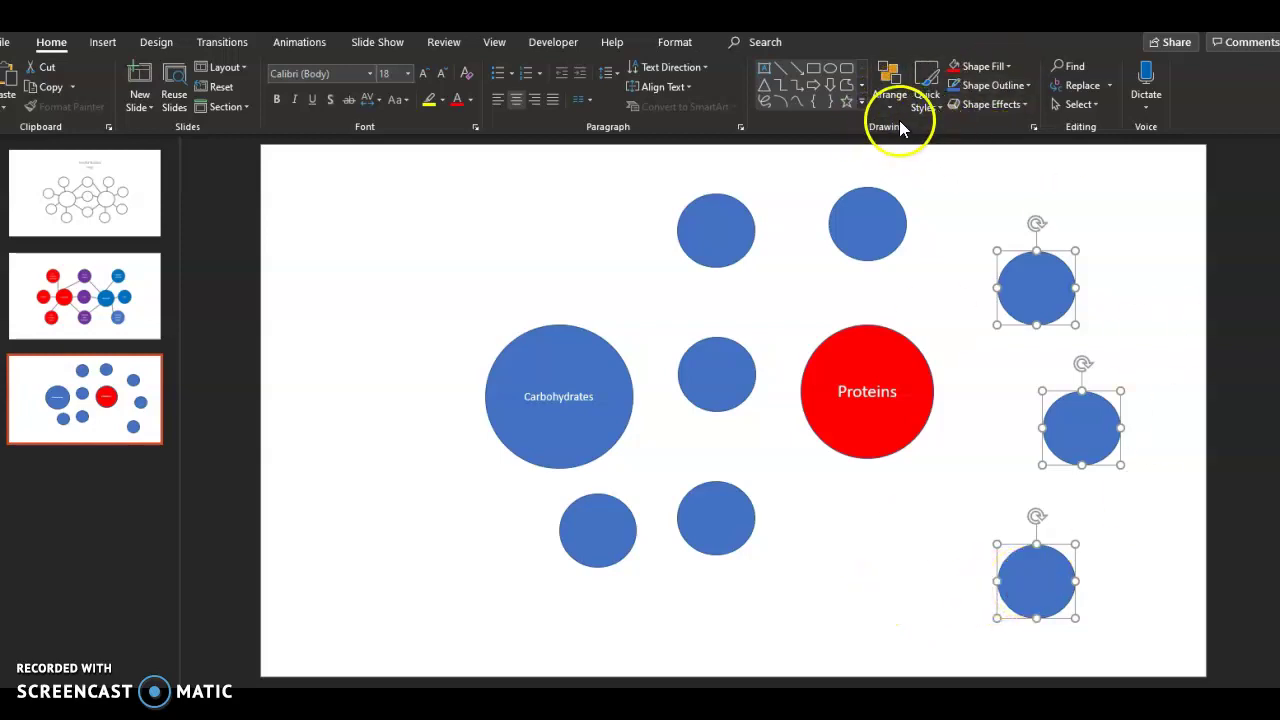
{"action": "left_click", "coordinate": [898, 108]}
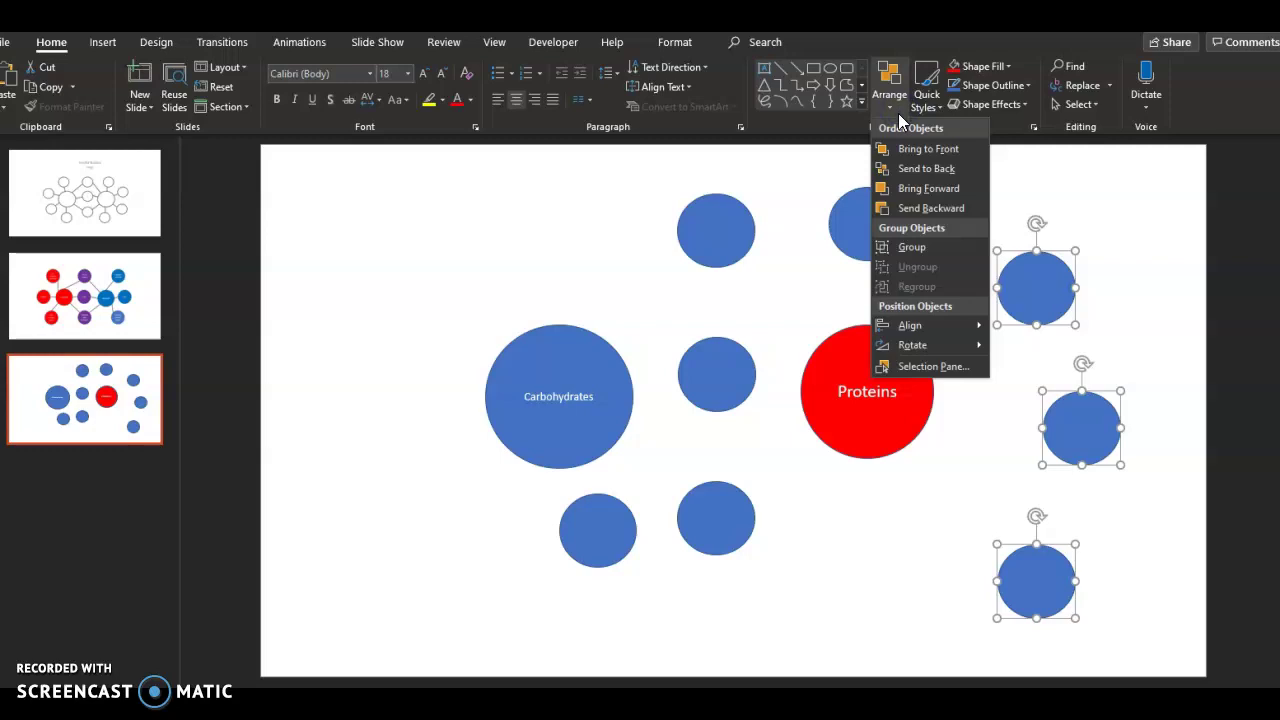
{"action": "mouse_move", "coordinate": [916, 328]}
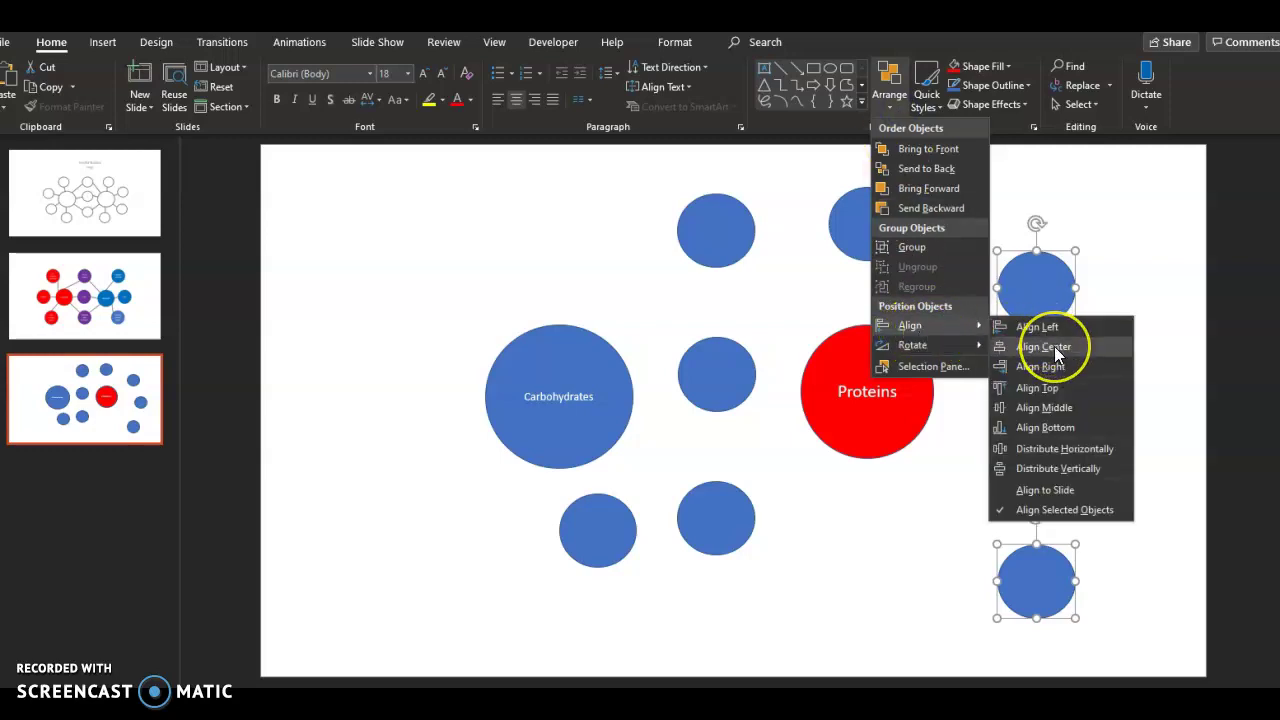
{"action": "left_click", "coordinate": [1043, 347]}
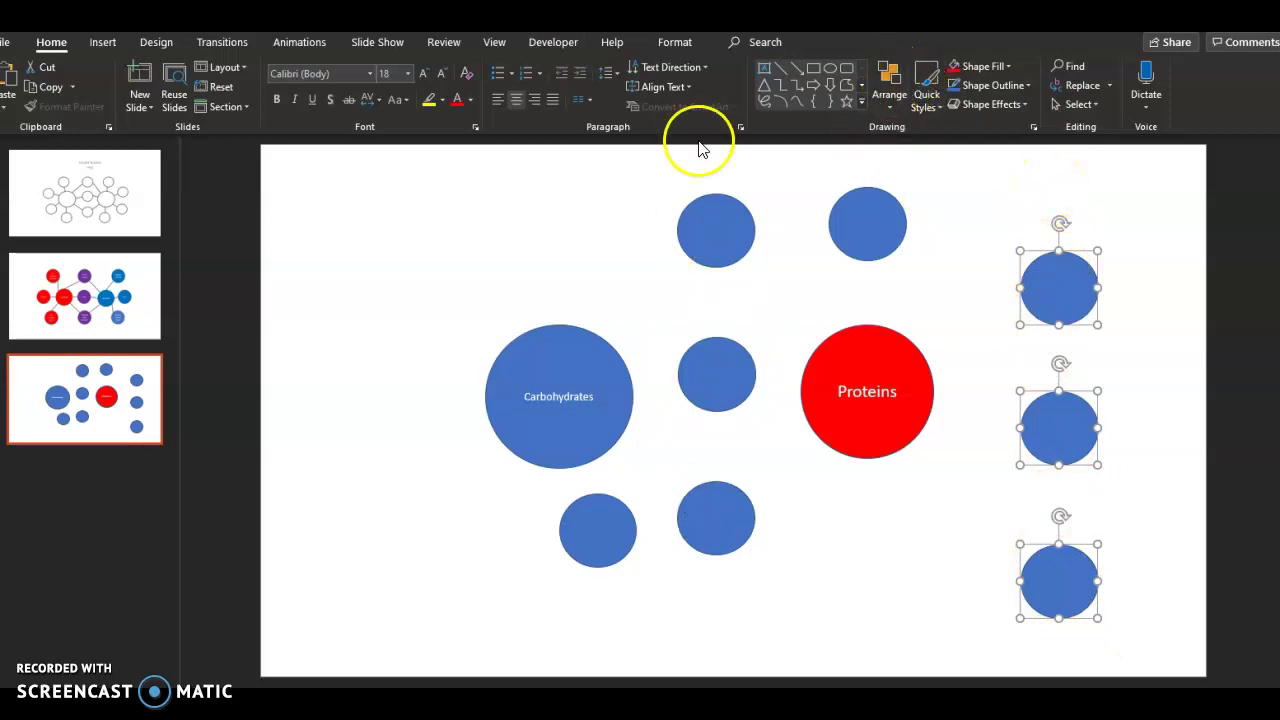
Step: Spread the right-hand bubbles around Proteins and shift the lower-left bubble further left
{"action": "left_click", "coordinate": [1134, 234]}
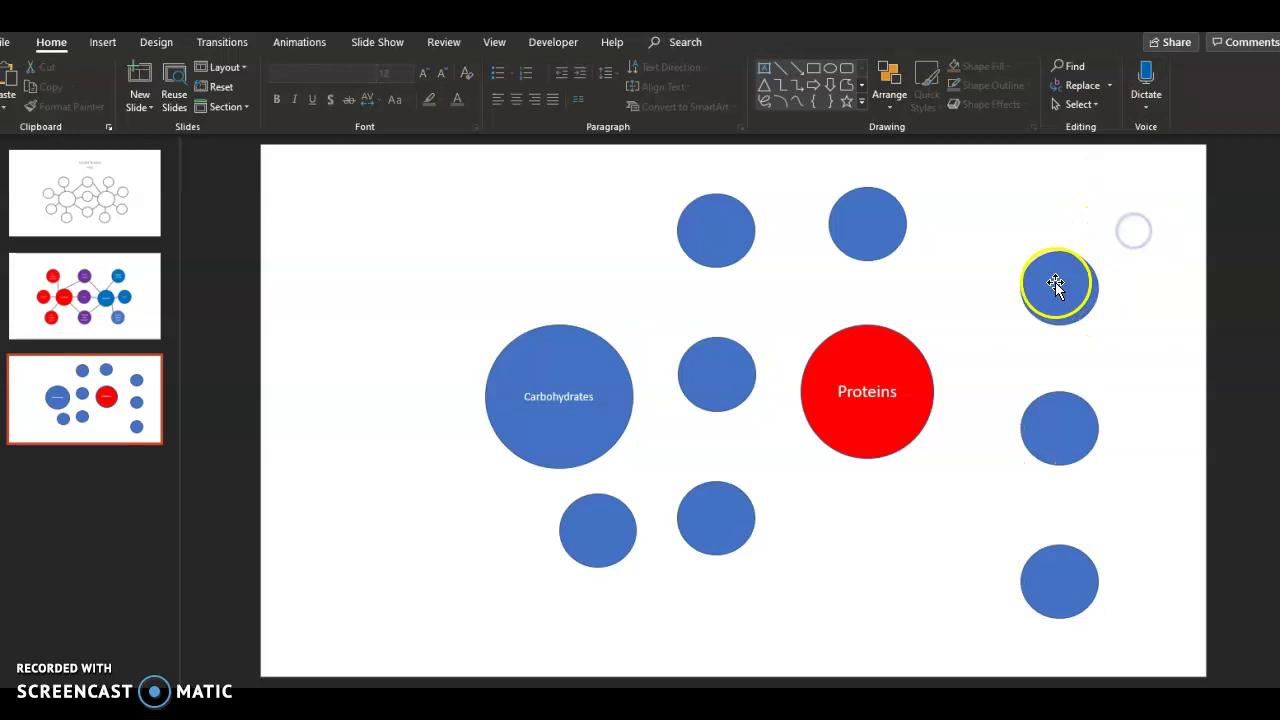
{"action": "left_click_drag", "start_coordinate": [1057, 281], "coordinate": [1047, 262]}
{"action": "left_click_drag", "start_coordinate": [1060, 452], "coordinate": [1035, 454]}
{"action": "left_click_drag", "start_coordinate": [1057, 585], "coordinate": [925, 578]}
{"action": "left_click_drag", "start_coordinate": [589, 527], "coordinate": [428, 400]}
Step: Paste two more small circles, placing them left and above-left of Carbohydrates
{"action": "key", "text": "ctrl+v"}
{"action": "left_click_drag", "start_coordinate": [526, 519], "coordinate": [399, 268]}
{"action": "key", "text": "ctrl+v"}
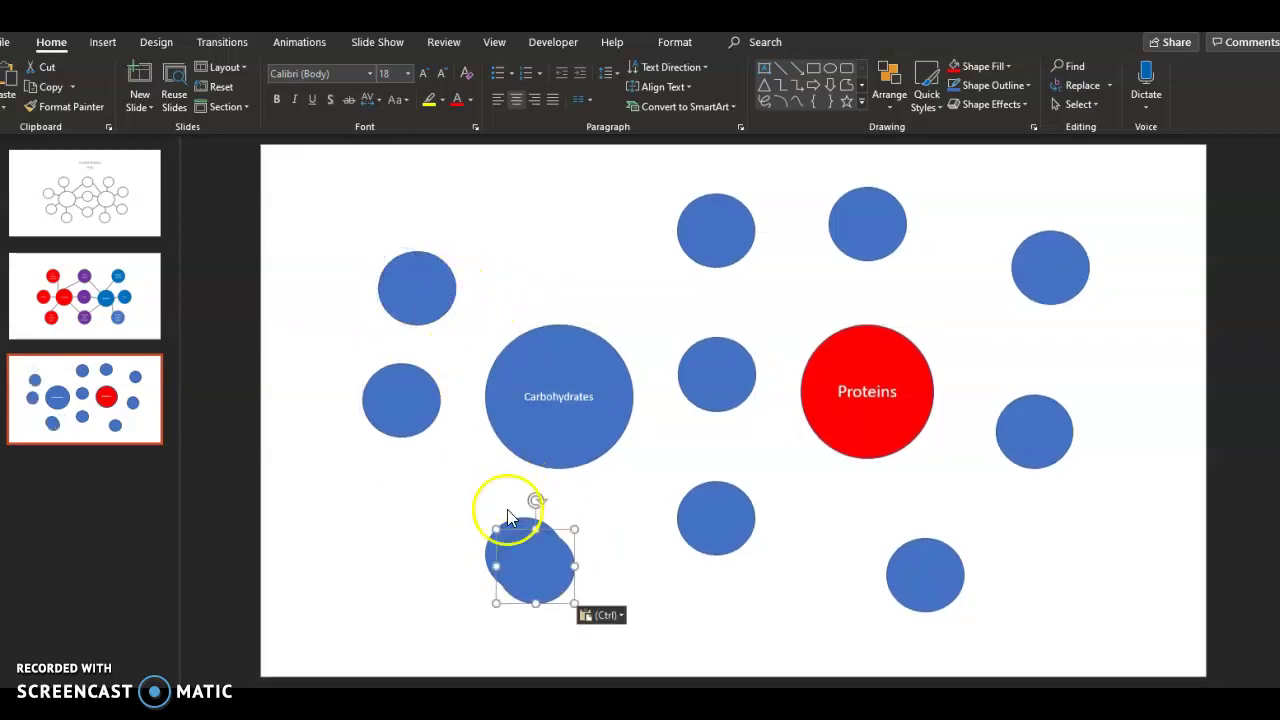
{"action": "left_click_drag", "start_coordinate": [514, 520], "coordinate": [541, 234]}
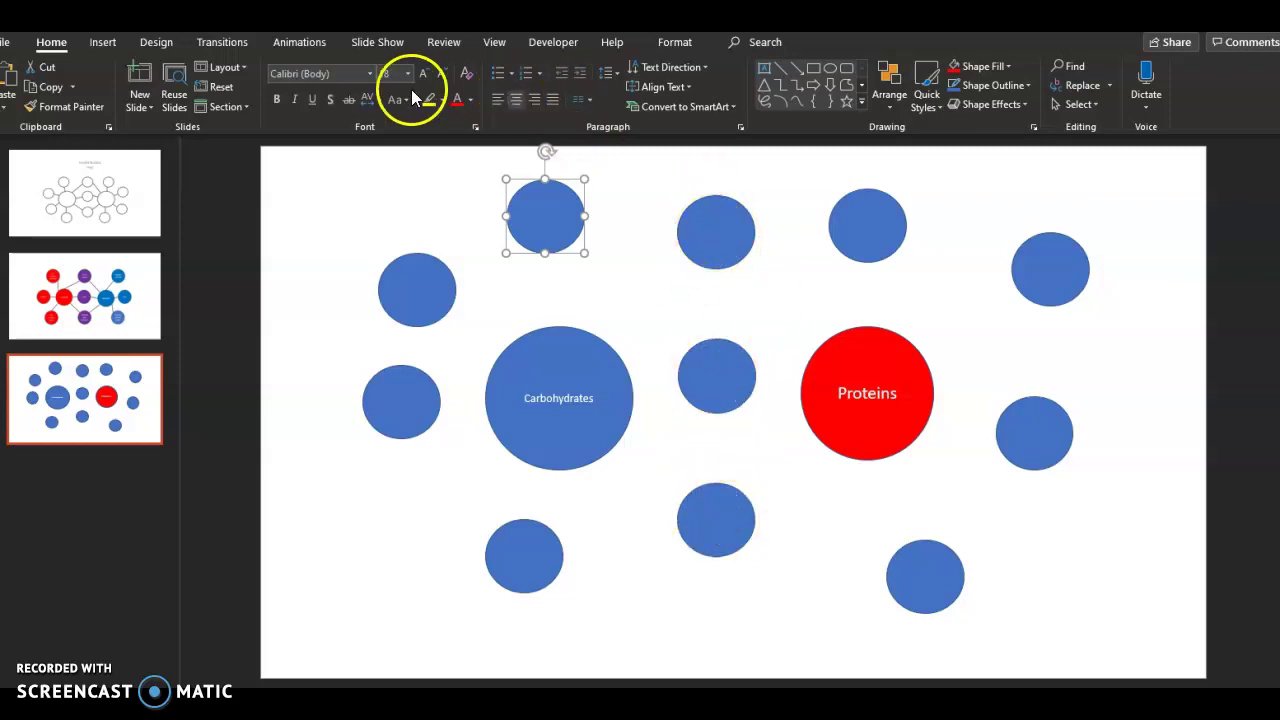
Step: Draw straight lines from the shared top circle to Carbohydrates and to Proteins
{"action": "left_click", "coordinate": [781, 70]}
{"action": "left_click_drag", "start_coordinate": [685, 254], "coordinate": [611, 346]}
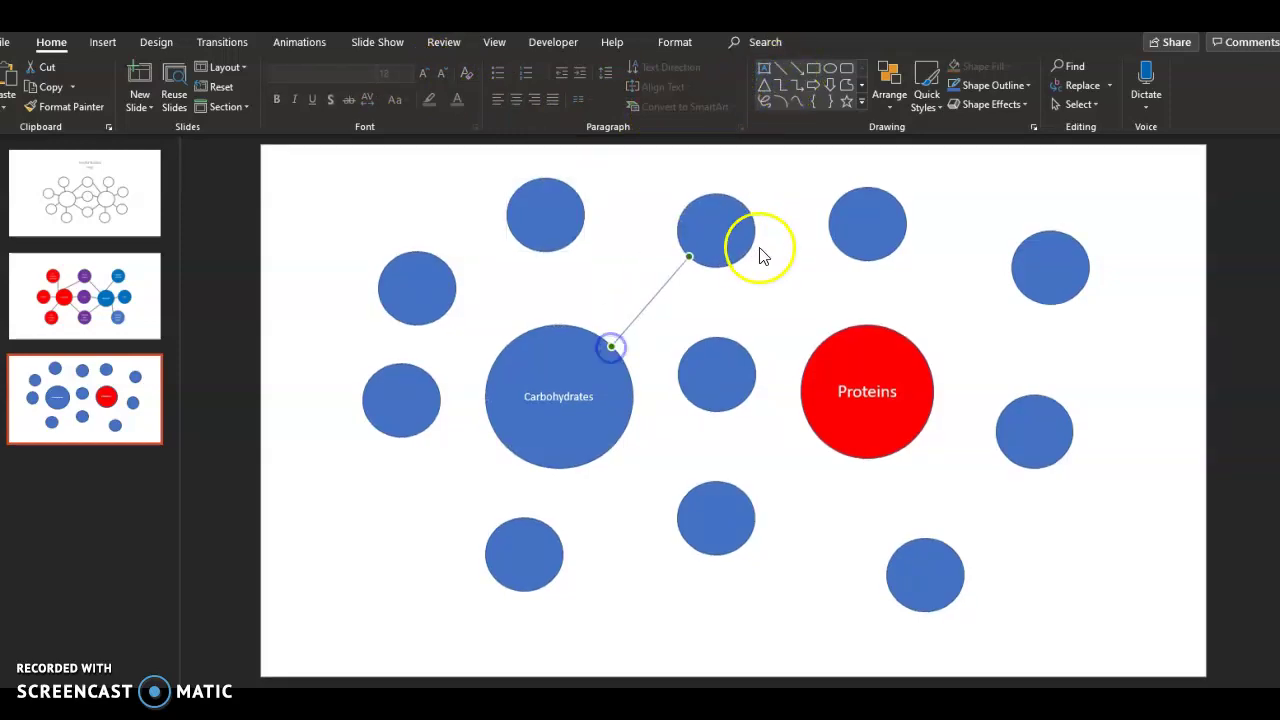
{"action": "left_click", "coordinate": [783, 72]}
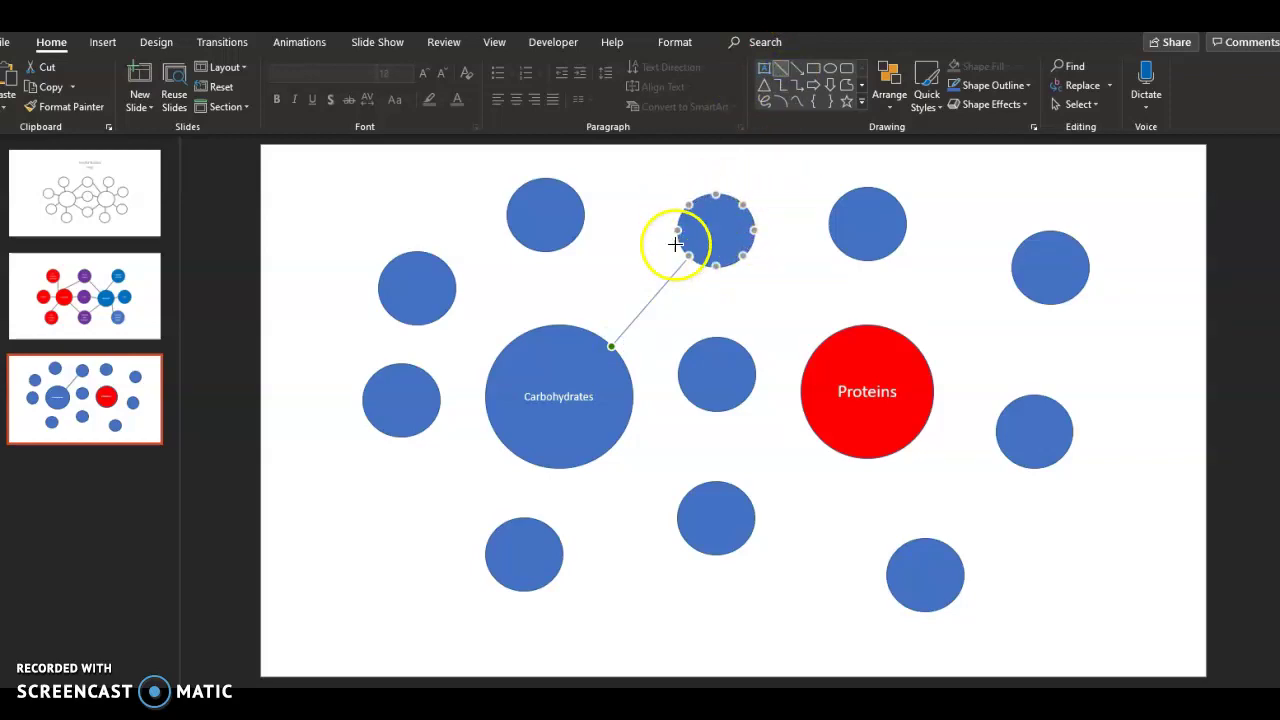
{"action": "left_click_drag", "start_coordinate": [740, 254], "coordinate": [778, 298]}
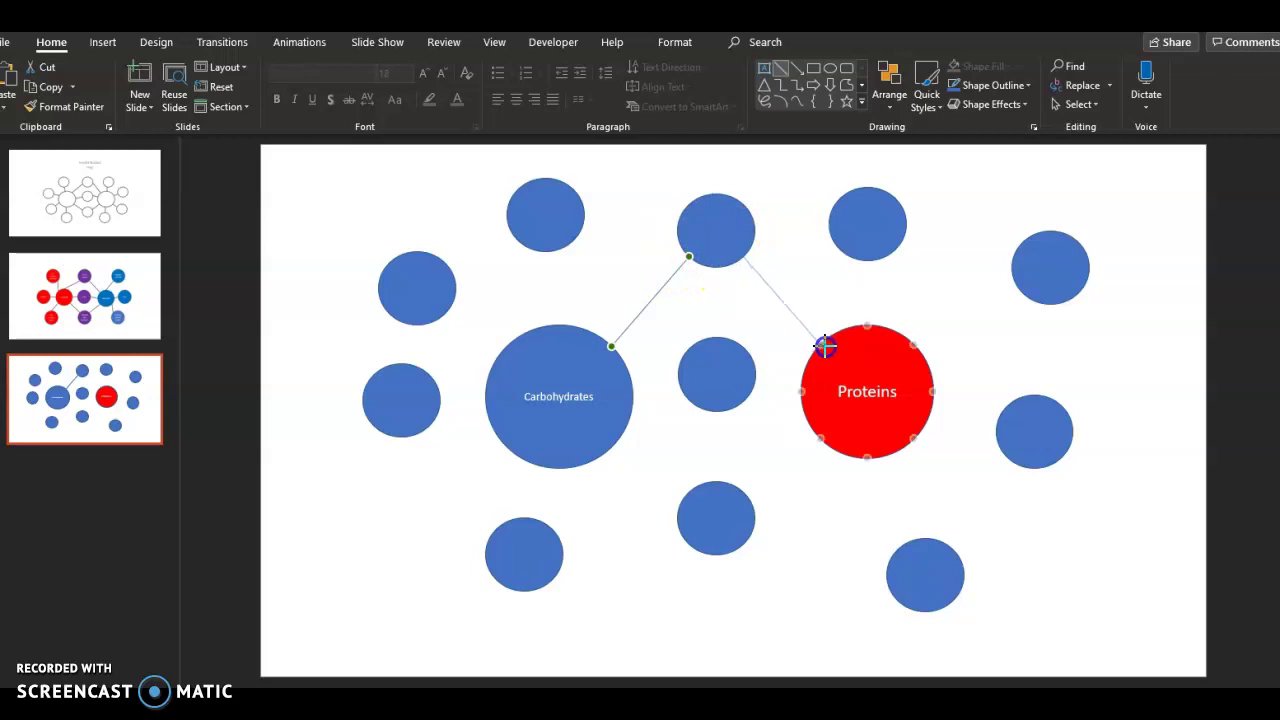
{"action": "left_click_drag", "start_coordinate": [824, 345], "coordinate": [820, 344]}
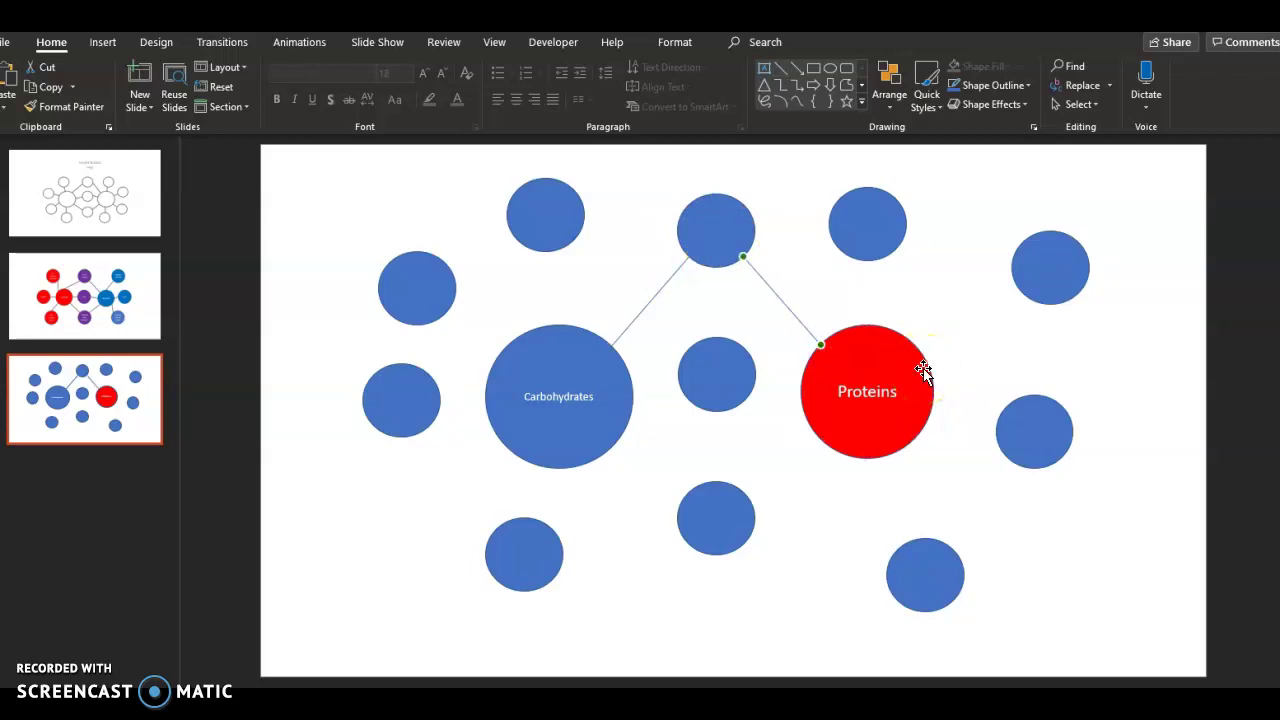
Step: Connect Proteins to its four outer circles: above, upper-right, right and bottom-right
{"action": "left_click", "coordinate": [782, 70]}
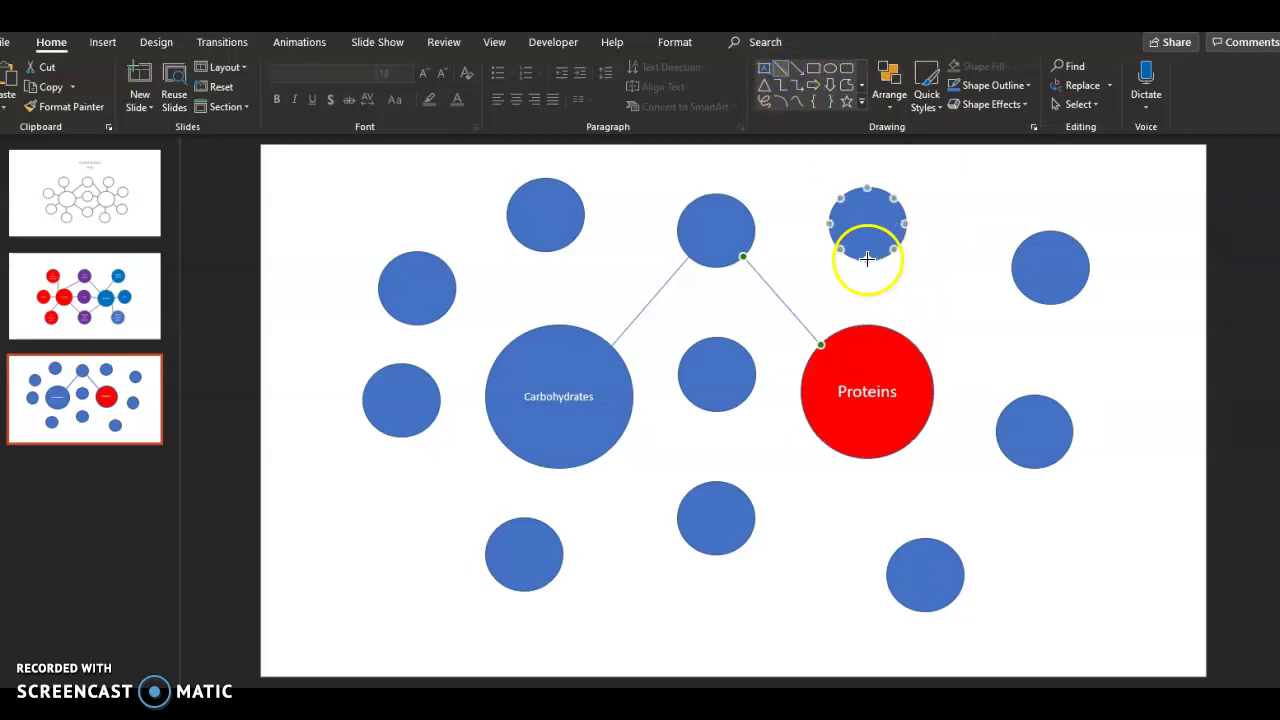
{"action": "left_click_drag", "start_coordinate": [870, 324], "coordinate": [867, 325]}
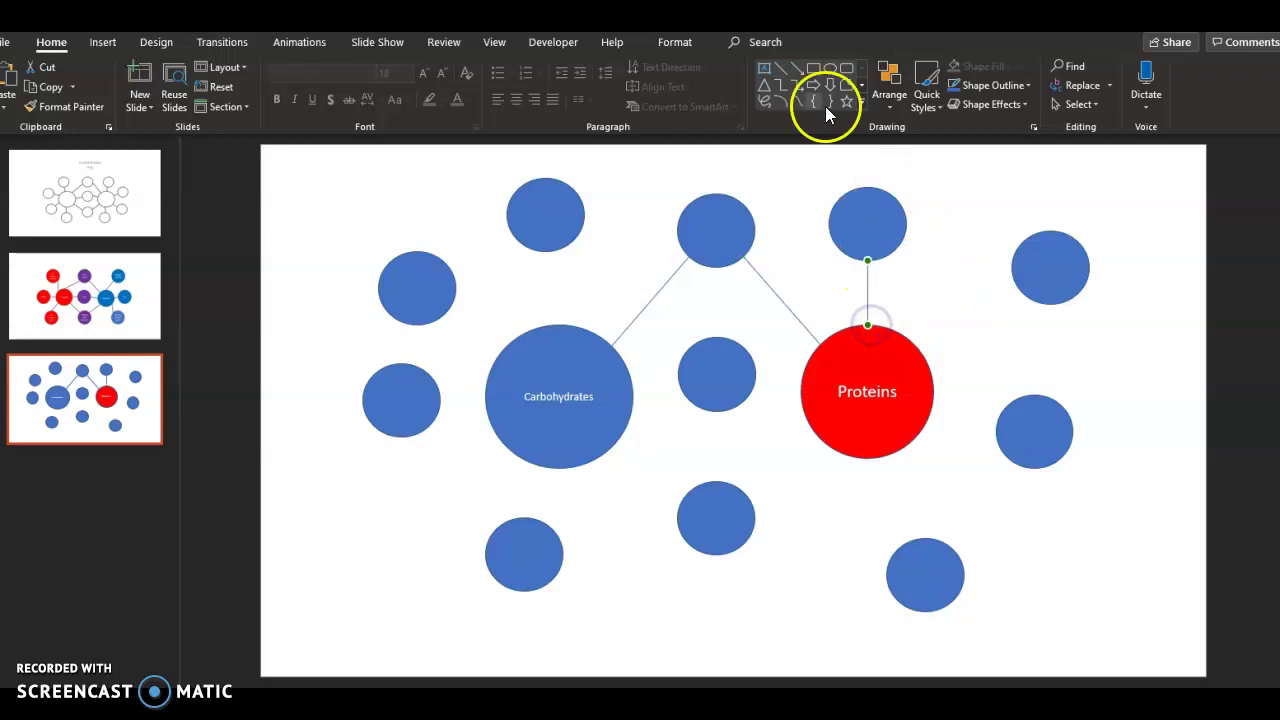
{"action": "left_click", "coordinate": [788, 72]}
{"action": "left_click_drag", "start_coordinate": [1024, 292], "coordinate": [990, 320]}
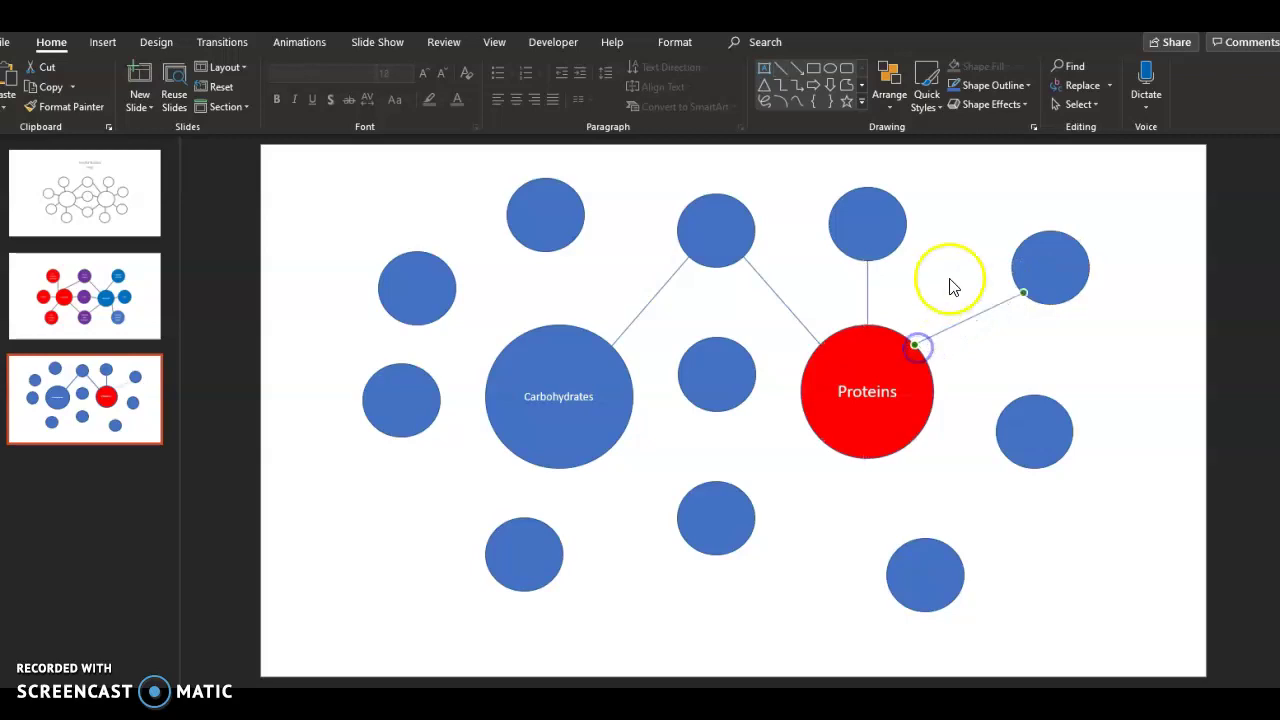
{"action": "left_click", "coordinate": [777, 70]}
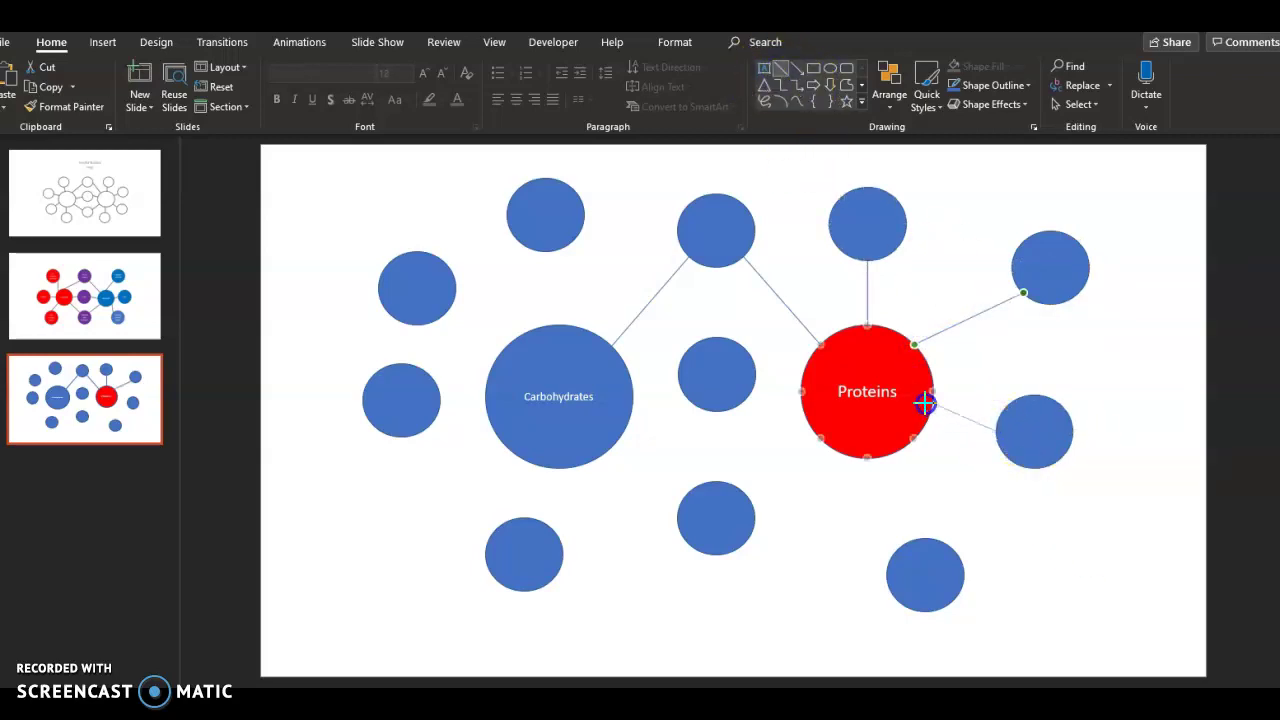
{"action": "left_click_drag", "start_coordinate": [931, 393], "coordinate": [933, 391]}
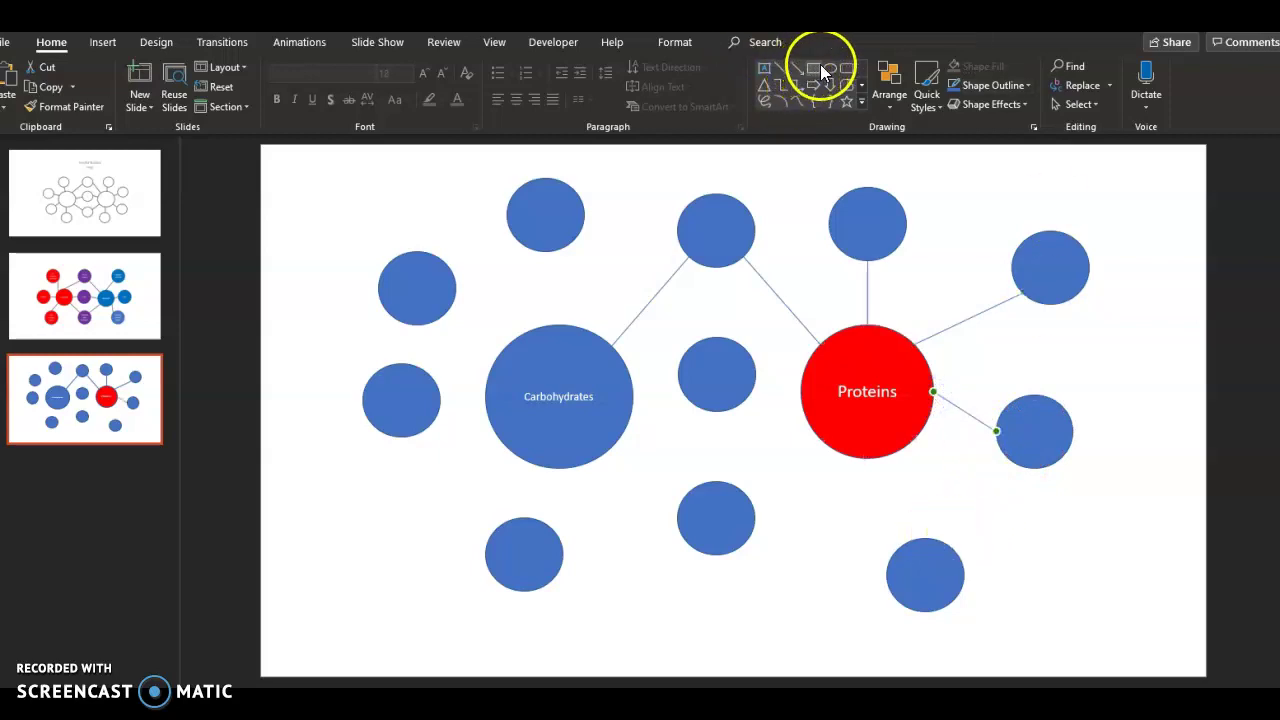
{"action": "left_click", "coordinate": [785, 70]}
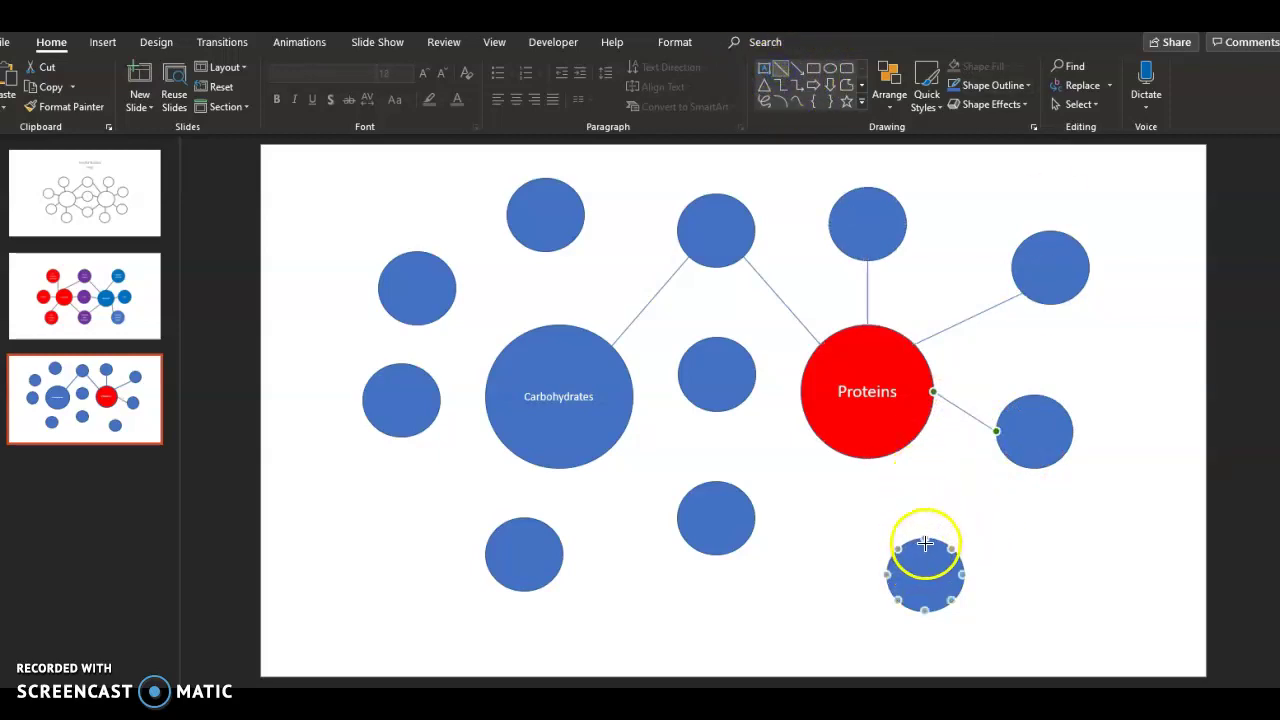
{"action": "left_click_drag", "start_coordinate": [897, 450], "coordinate": [898, 450]}
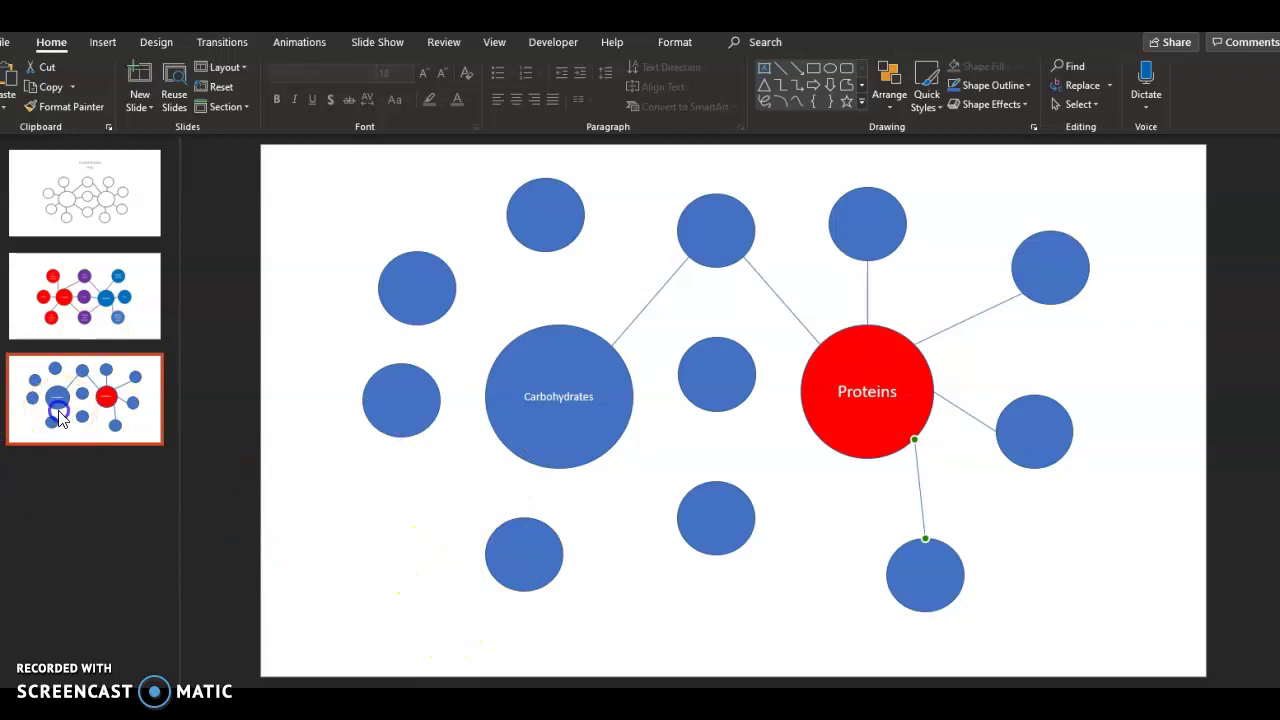
Step: Move the third slide, the double bubble map, to the top of the slides pane
{"action": "left_click_drag", "start_coordinate": [60, 418], "coordinate": [63, 188]}
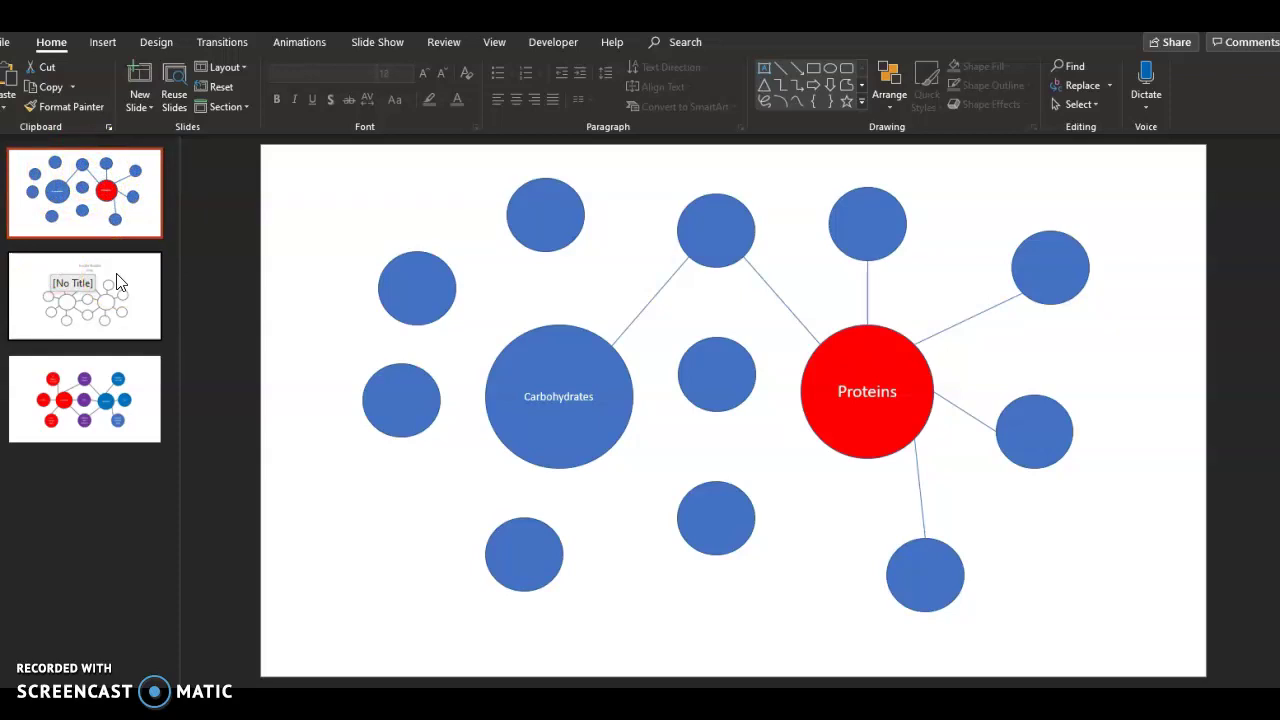
{"action": "left_click", "coordinate": [167, 507]}
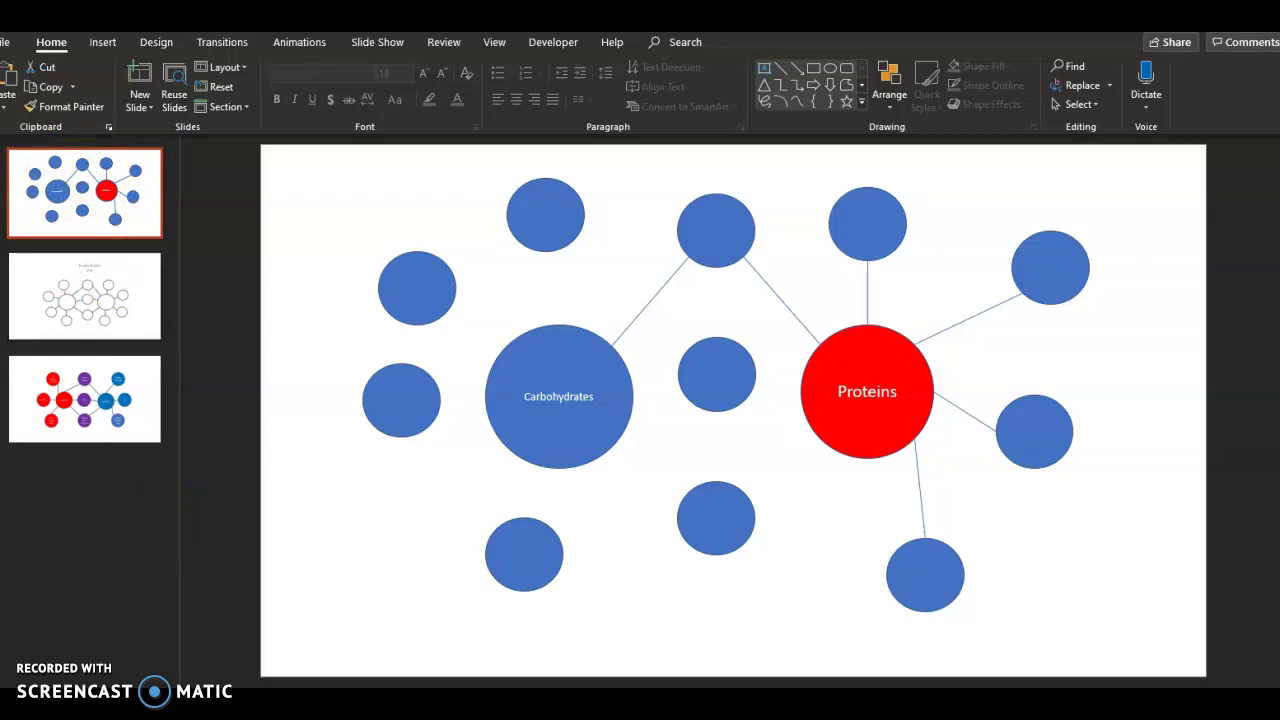
{"action": "left_click", "coordinate": [800, 430]}
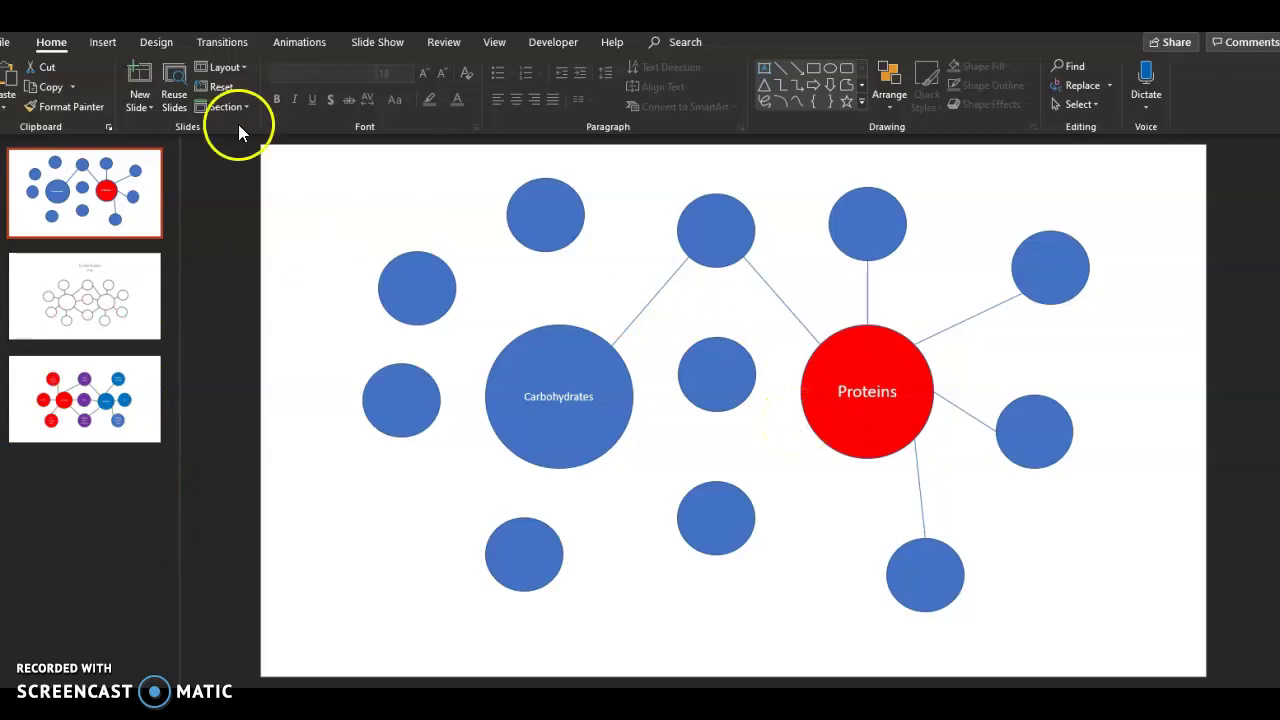